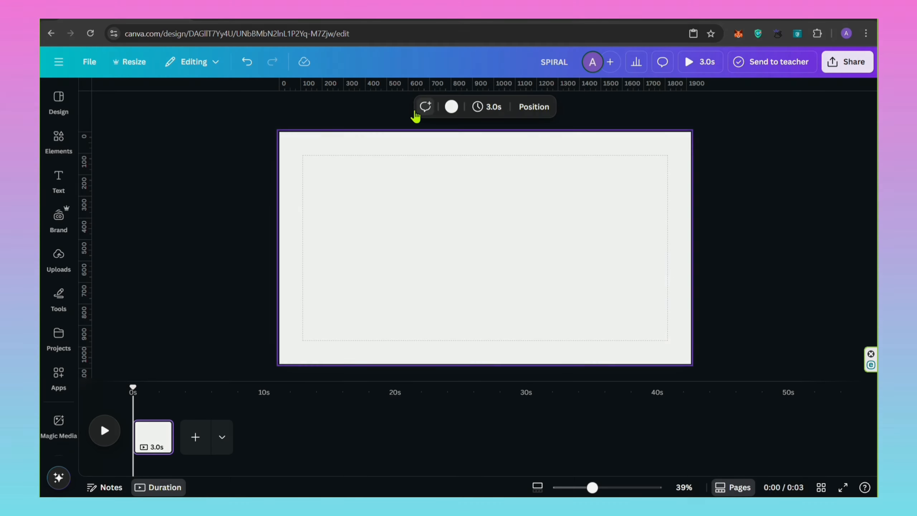
# Add a subheading reading "Home", shrink it to about size 35.6 and place it near the page's upper edge.
pyautogui.click(60, 181)
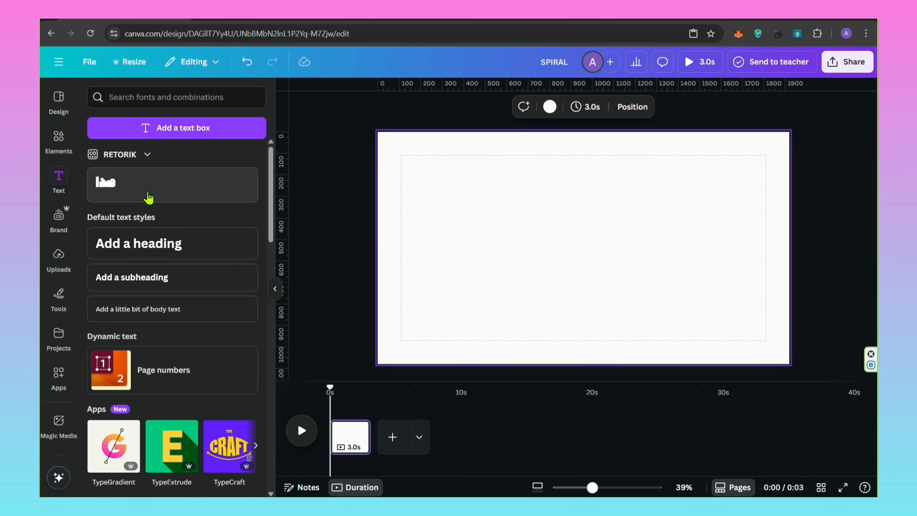
pyautogui.click(134, 278)
pyautogui.click(278, 292)
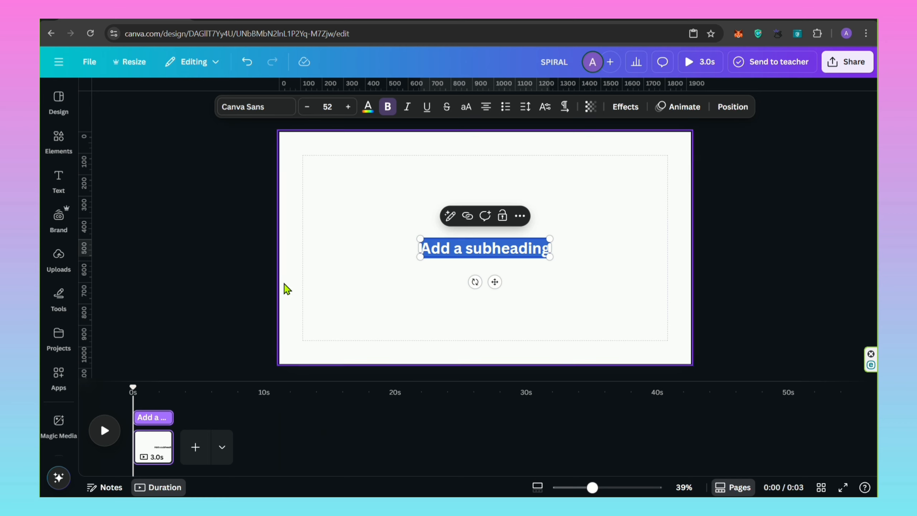
pyautogui.write('Home')
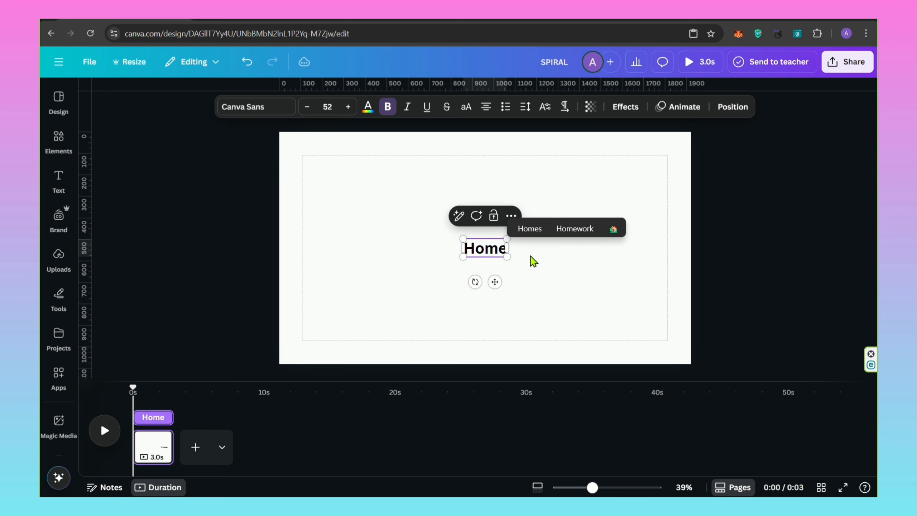
pyautogui.press('Escape')
pyautogui.moveTo(507, 256); pyautogui.dragTo(400, 190)
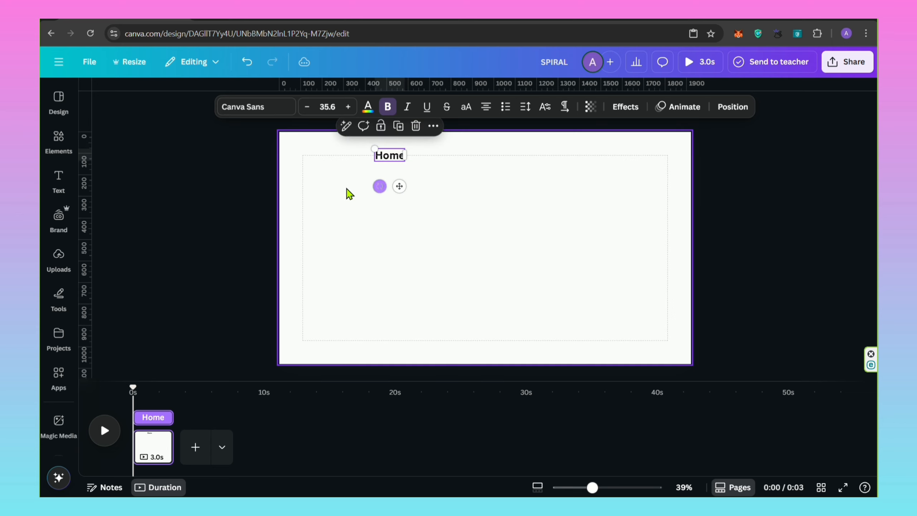
# Set the page background to the solid colour #C1D596.
pyautogui.click(343, 194)
pyautogui.click(425, 110)
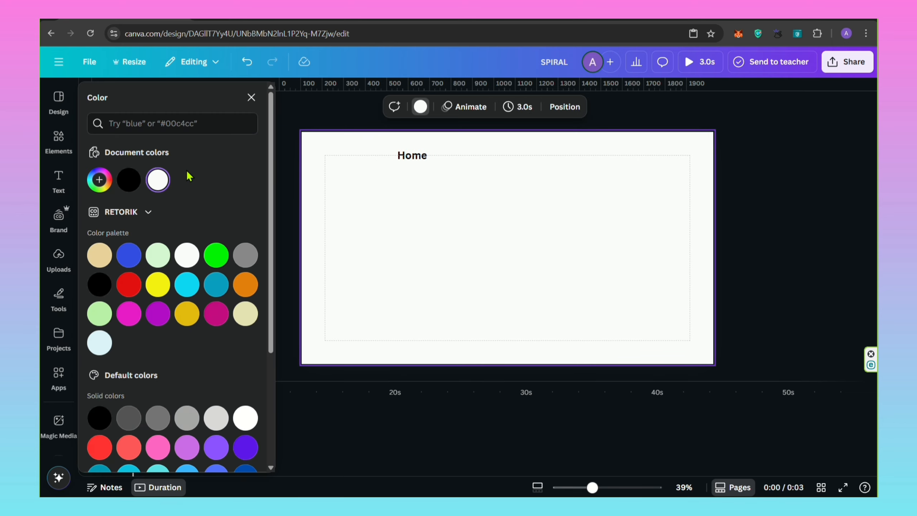
pyautogui.click(99, 180)
pyautogui.write('#C1D596')
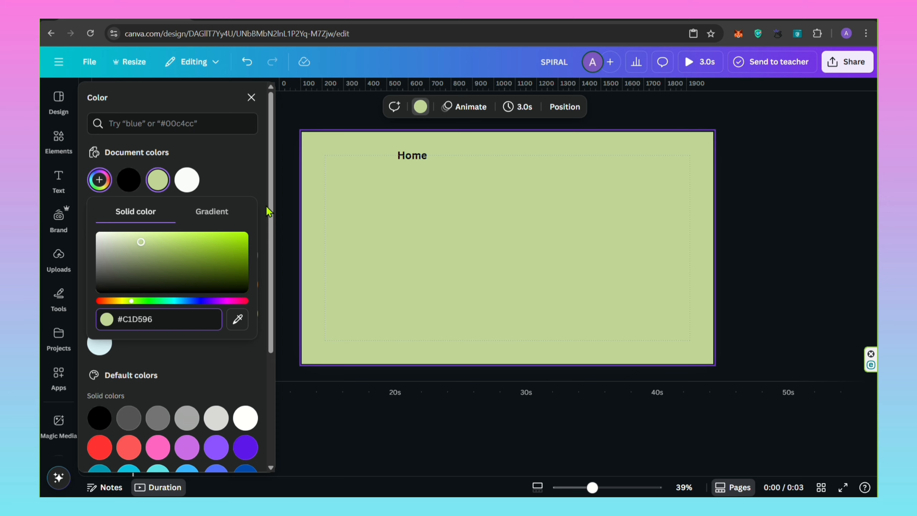
pyautogui.click(250, 97)
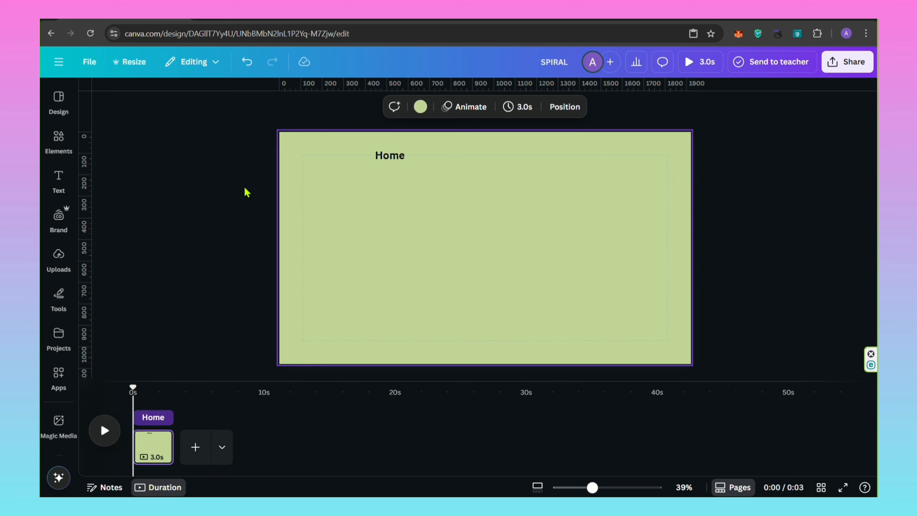
# Shrink the Home label to about size 26.6 and colour its text white.
pyautogui.click(381, 166)
pyautogui.moveTo(376, 147); pyautogui.dragTo(383, 150)
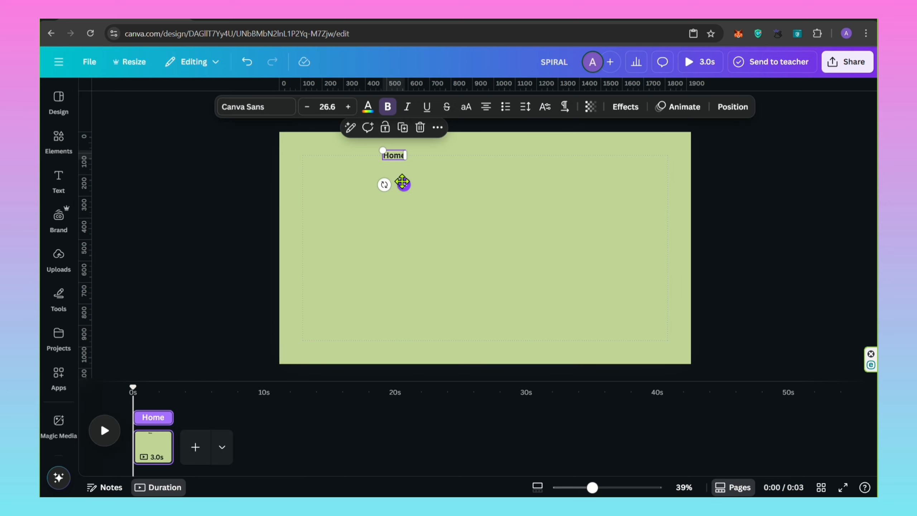
pyautogui.click(368, 108)
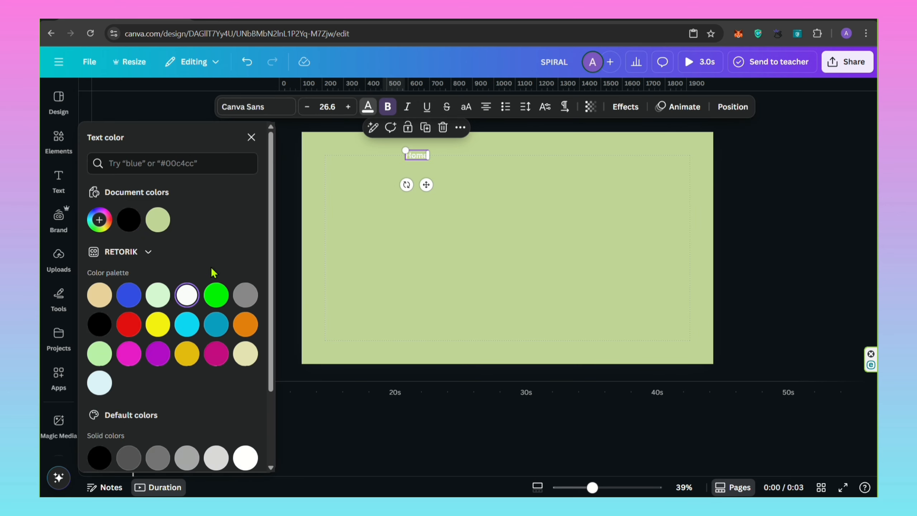
pyautogui.click(250, 137)
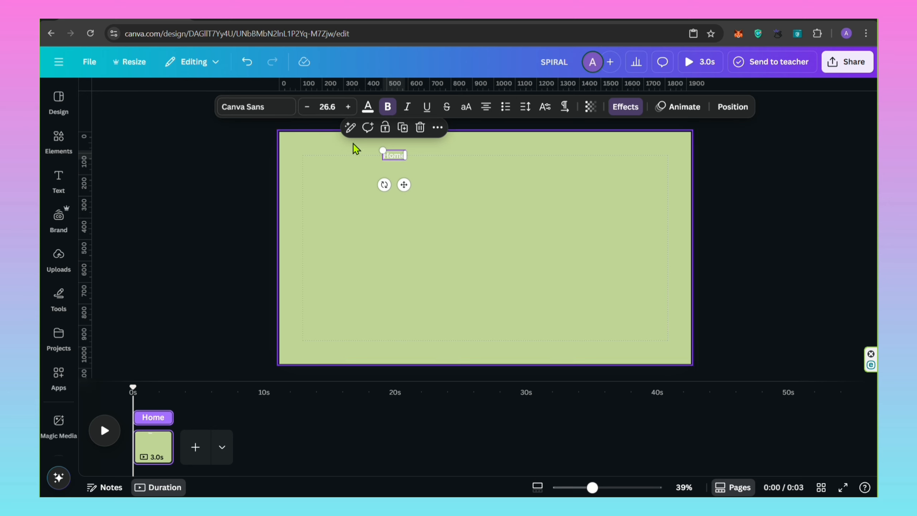
# Change the Home label's font to Montserrat Regular.
pyautogui.click(280, 115)
pyautogui.scroll(-3, 123, 289)
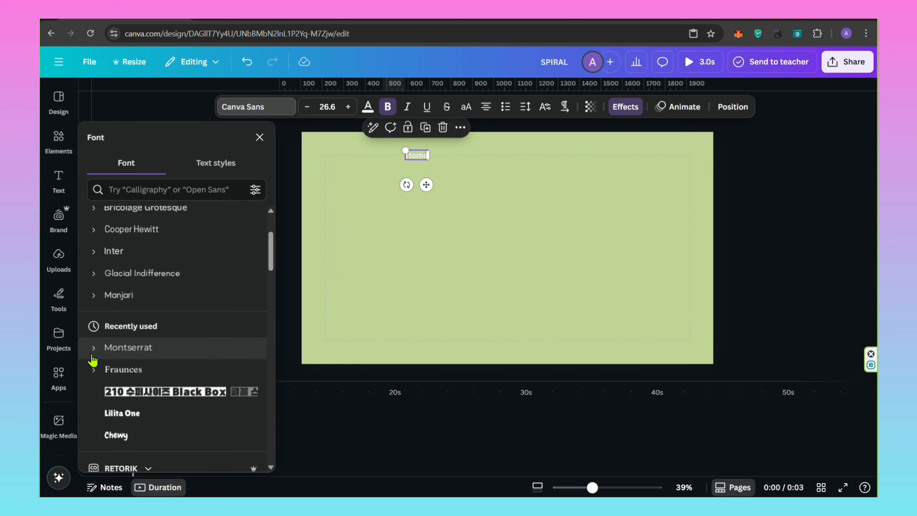
pyautogui.click(129, 356)
pyautogui.click(132, 381)
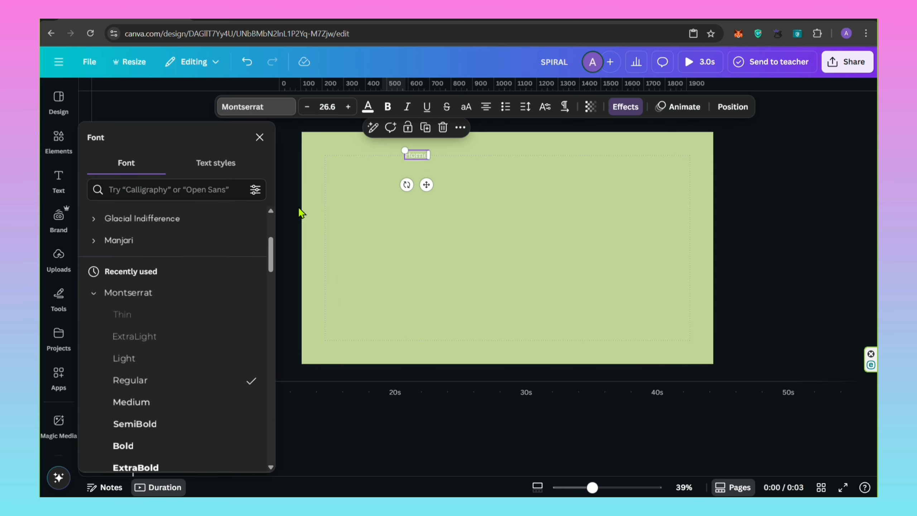
pyautogui.click(259, 138)
# Duplicate the Home label three times, spacing the copies evenly in a row beside the original.
pyautogui.click(405, 127)
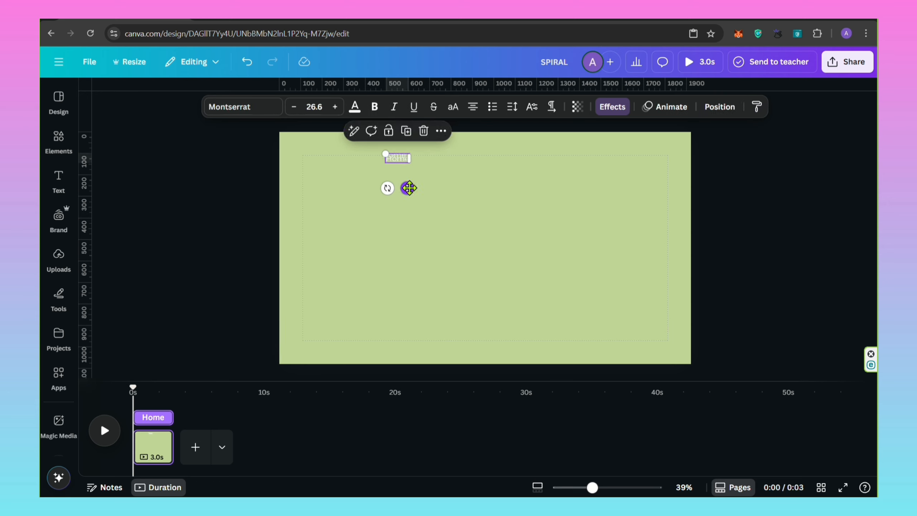
pyautogui.moveTo(407, 187); pyautogui.dragTo(460, 188)
pyautogui.click(458, 128)
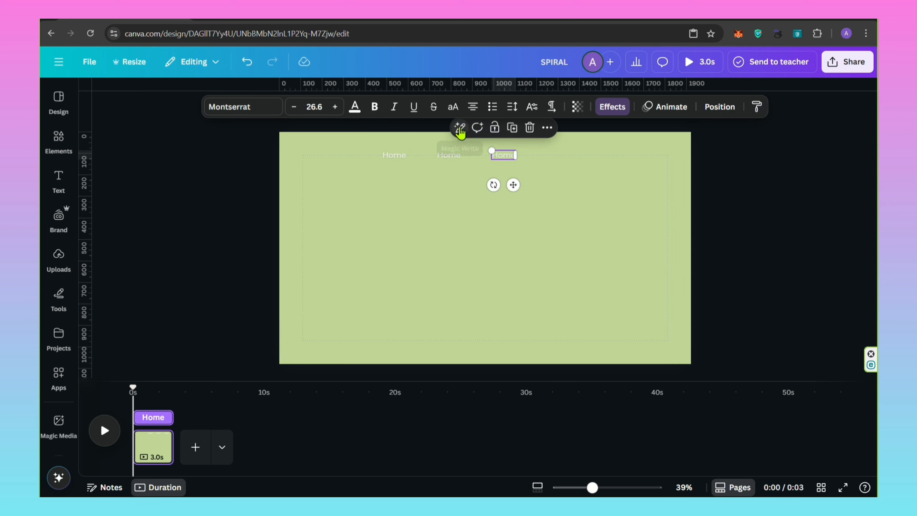
pyautogui.click(511, 127)
# Replace the text of the three copied labels with Flavors, Orders and Contact, in that order.
pyautogui.click(460, 162)
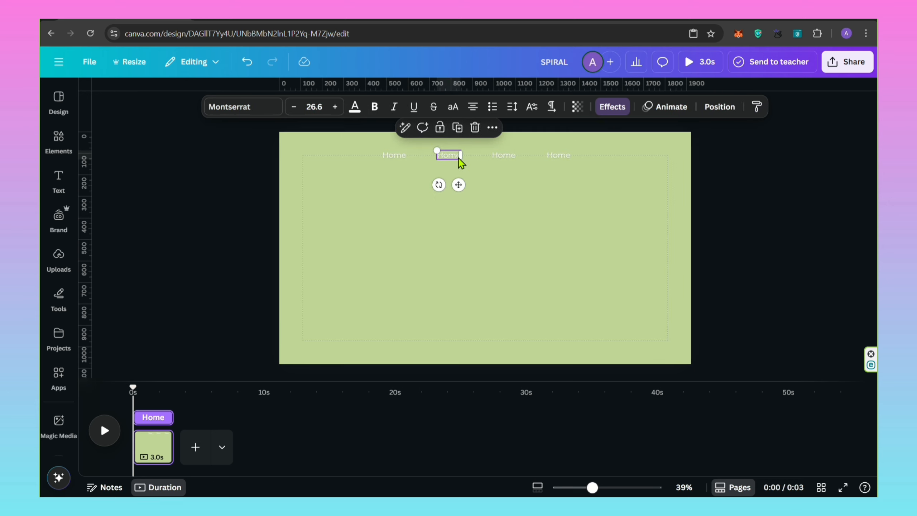
pyautogui.write('Fla')
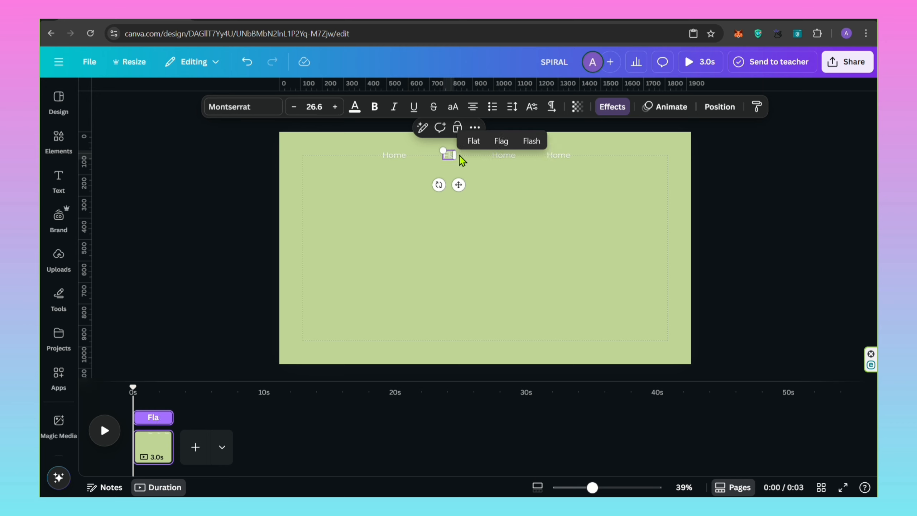
pyautogui.write('vors')
pyautogui.click(510, 159)
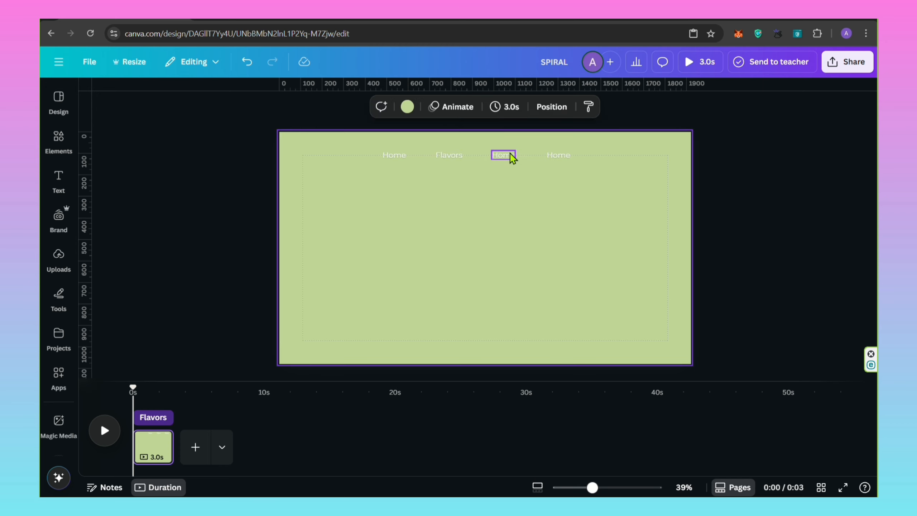
pyautogui.click(512, 159)
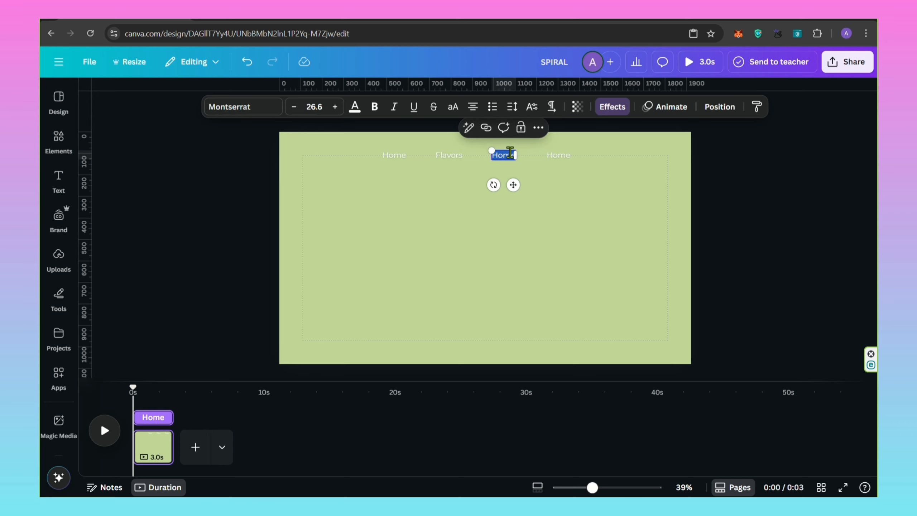
pyautogui.write('Orders')
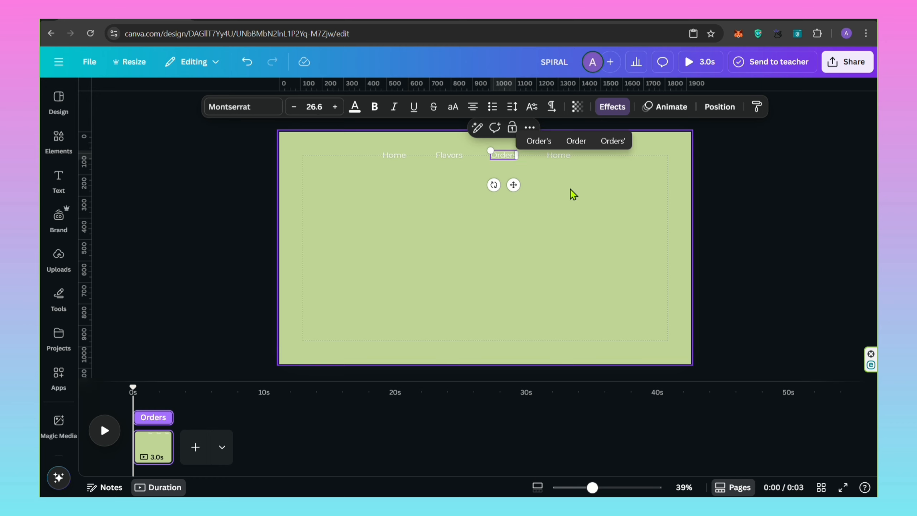
pyautogui.click(566, 159)
pyautogui.write('Contact')
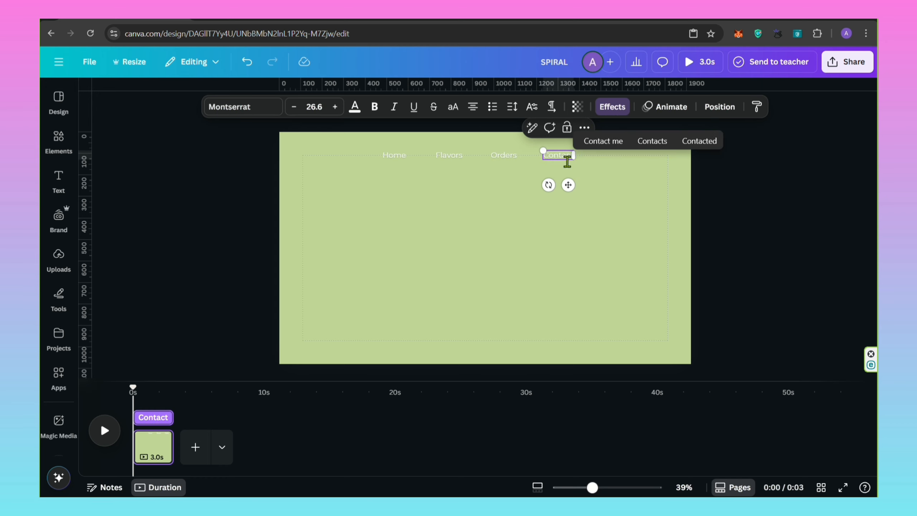
pyautogui.press('Escape')
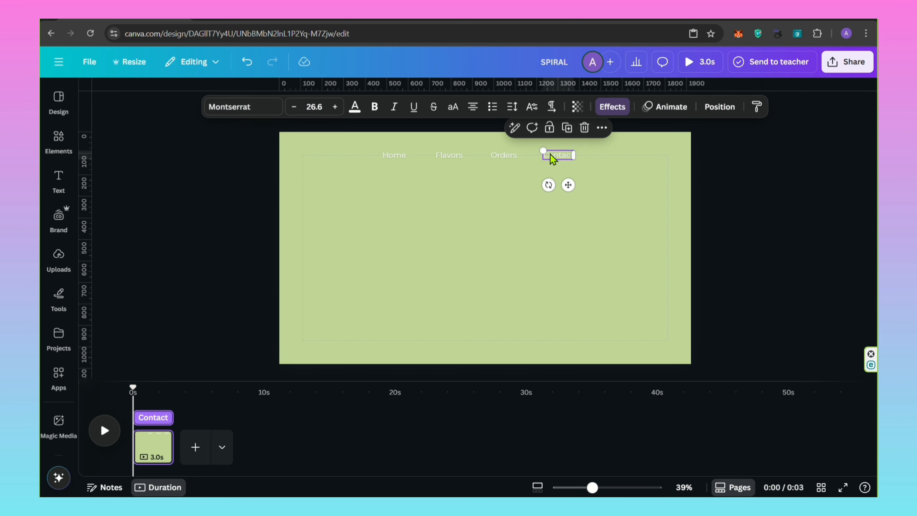
# Copy the Contact label to the end of the row as "About" and shift the whole menu row slightly left.
pyautogui.click(566, 128)
pyautogui.moveTo(569, 186); pyautogui.dragTo(625, 185)
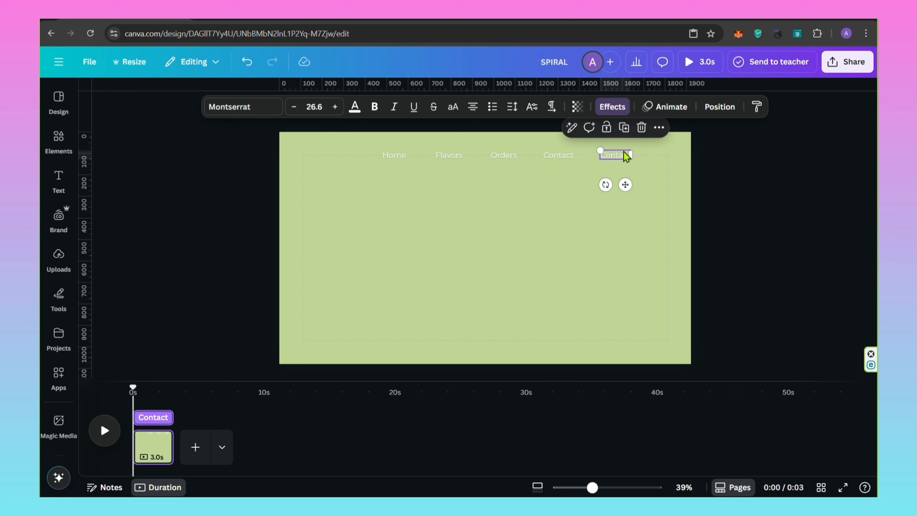
pyautogui.write('ou')
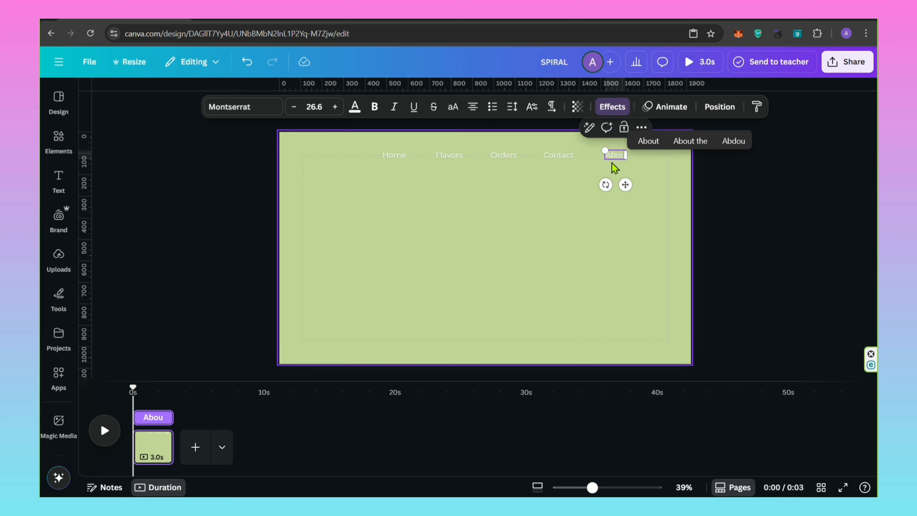
pyautogui.write('r')
pyautogui.moveTo(511, 184); pyautogui.dragTo(499, 184)
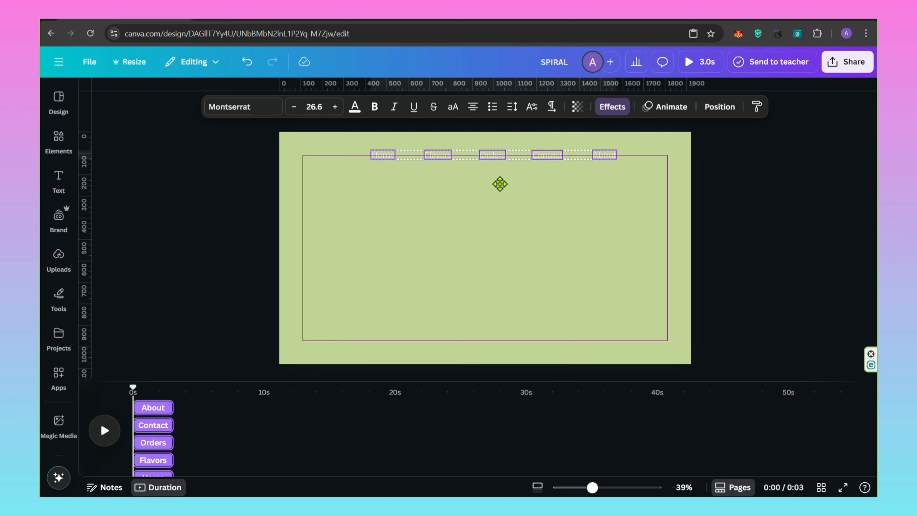
pyautogui.click(617, 204)
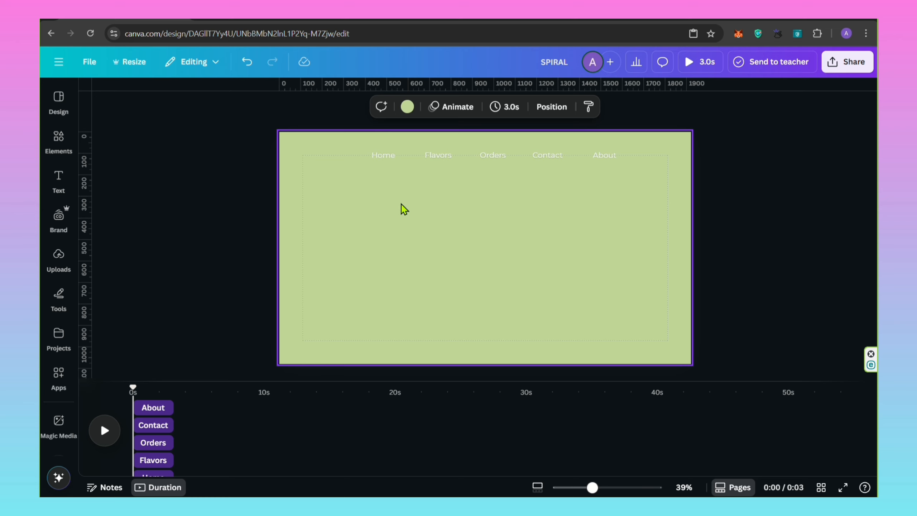
# Search the elements for "ice cream logo" and insert the pink ice cream badge graphic with a ribbon.
pyautogui.click(66, 148)
pyautogui.click(104, 96)
pyautogui.press('BackSpace')
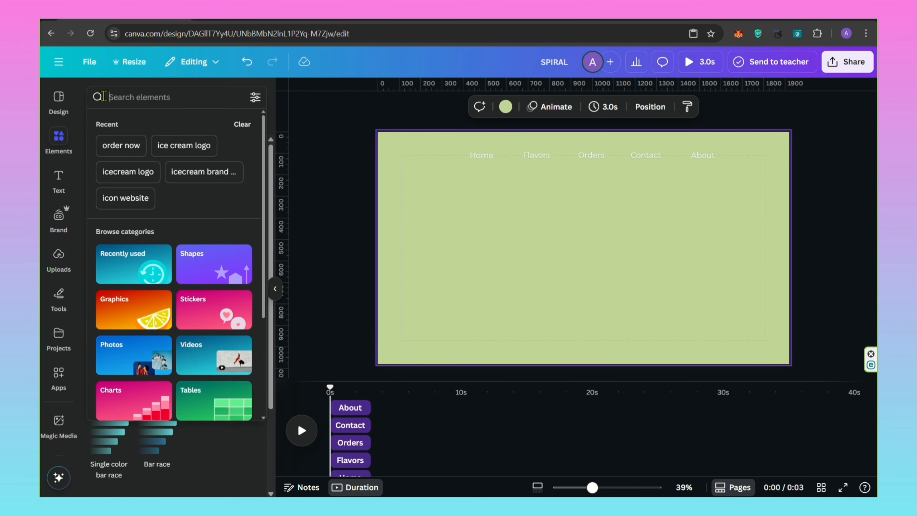
pyautogui.write('ice cream logo')
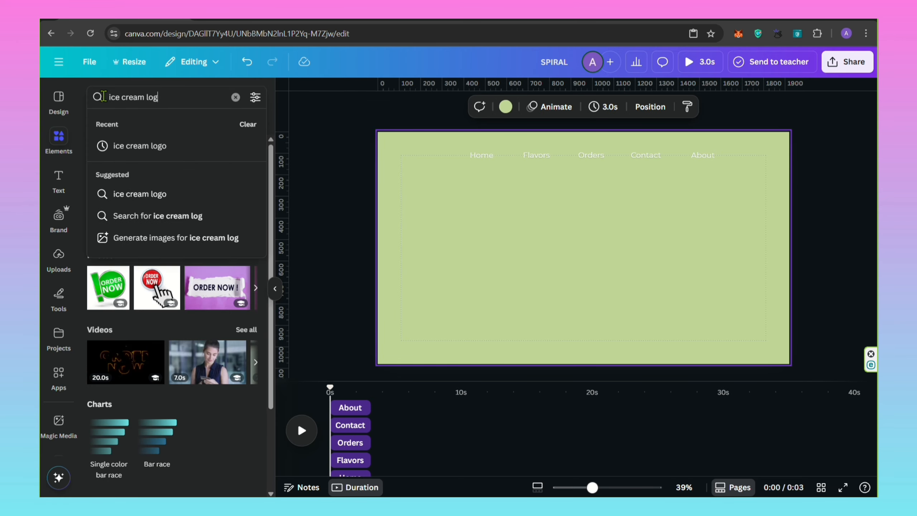
pyautogui.press('Return')
pyautogui.click(246, 246)
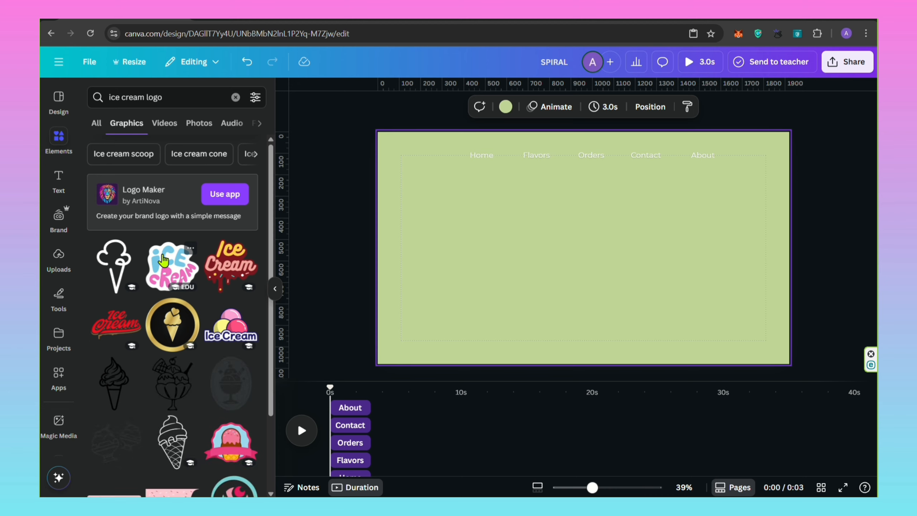
pyautogui.scroll(-3, 242, 346)
pyautogui.click(234, 329)
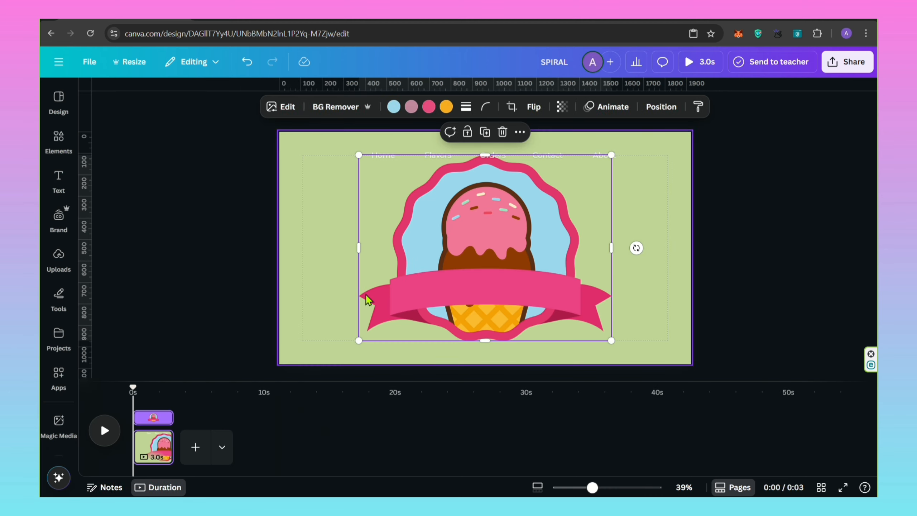
# Shrink the ice cream badge to logo size and align it with the menu row, left of Home.
pyautogui.moveTo(607, 154); pyautogui.dragTo(343, 153)
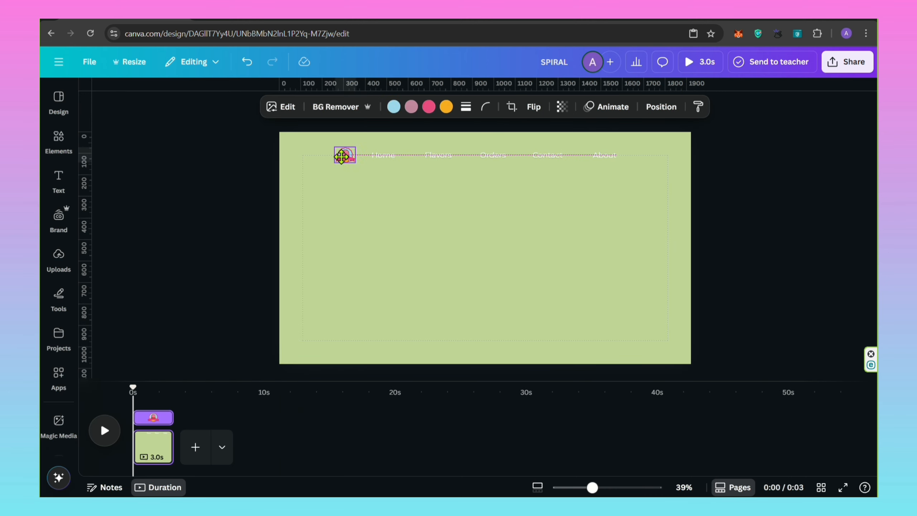
pyautogui.moveTo(591, 488); pyautogui.dragTo(604, 488)
pyautogui.scroll(2, 230, 249)
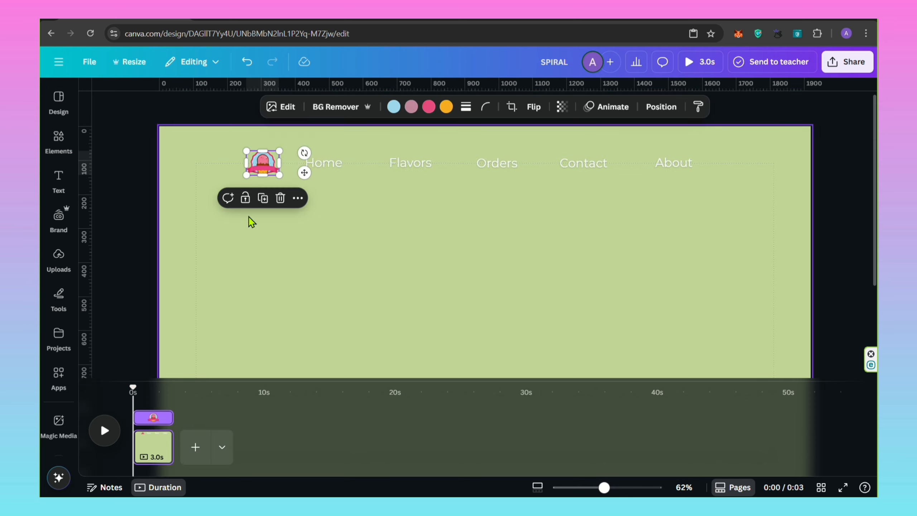
pyautogui.moveTo(258, 165); pyautogui.dragTo(257, 167)
pyautogui.click(403, 286)
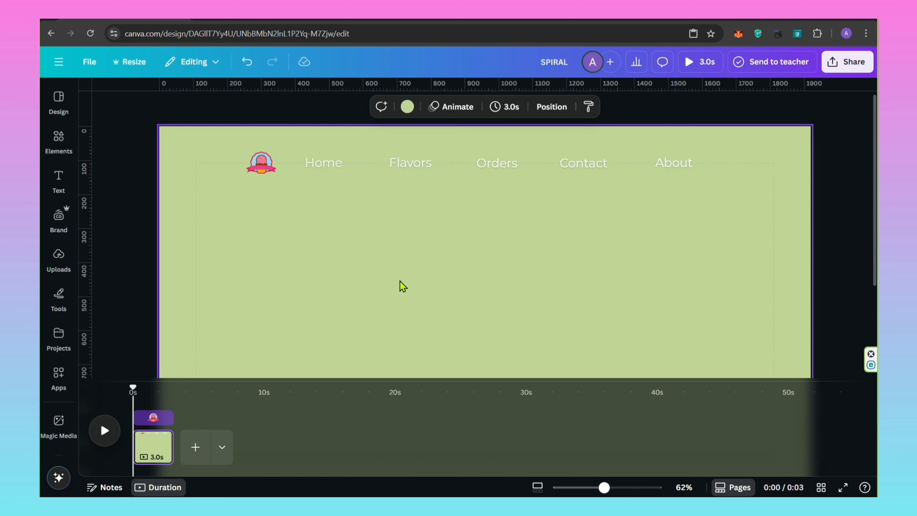
pyautogui.scroll(-4, 466, 333)
pyautogui.click(246, 195)
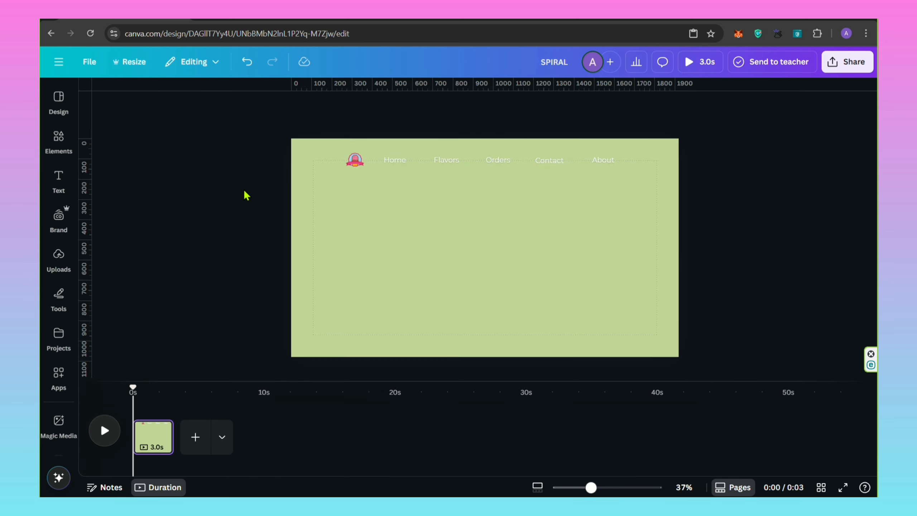
# Insert the uploaded green ice cream cone, crop its sides, shrink it and place it in the page's lower left area.
pyautogui.click(59, 257)
pyautogui.click(230, 359)
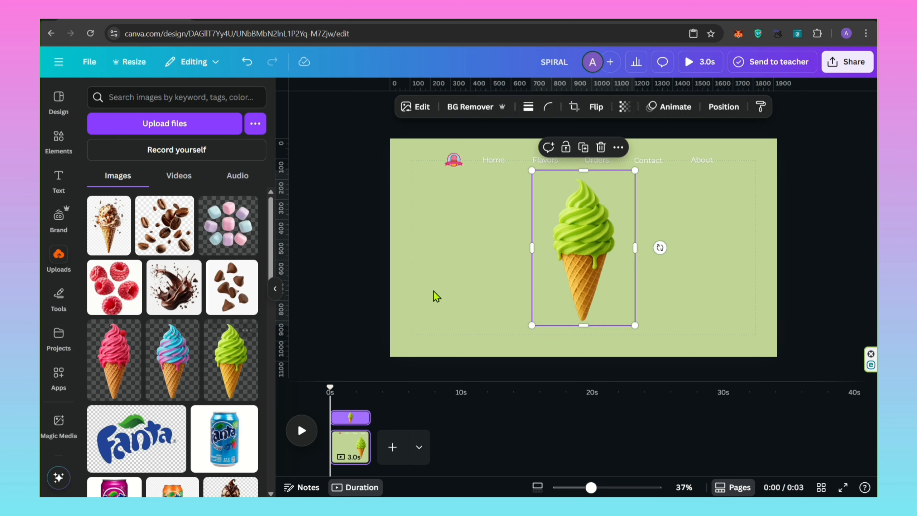
pyautogui.moveTo(636, 251); pyautogui.dragTo(624, 250)
pyautogui.moveTo(534, 249); pyautogui.dragTo(395, 262)
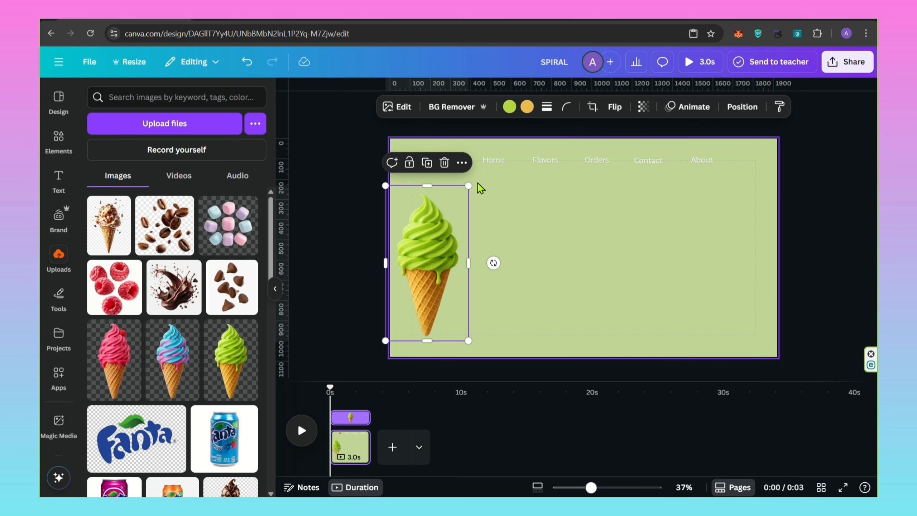
pyautogui.moveTo(477, 186); pyautogui.dragTo(432, 249)
pyautogui.moveTo(415, 286); pyautogui.dragTo(429, 285)
pyautogui.moveTo(447, 249); pyautogui.dragTo(438, 258)
pyautogui.moveTo(427, 289); pyautogui.dragTo(428, 284)
# Insert the uploaded pink ice cream cone, crop its side, shrink it and place it directly right of the green cone.
pyautogui.click(114, 359)
pyautogui.moveTo(531, 248); pyautogui.dragTo(548, 248)
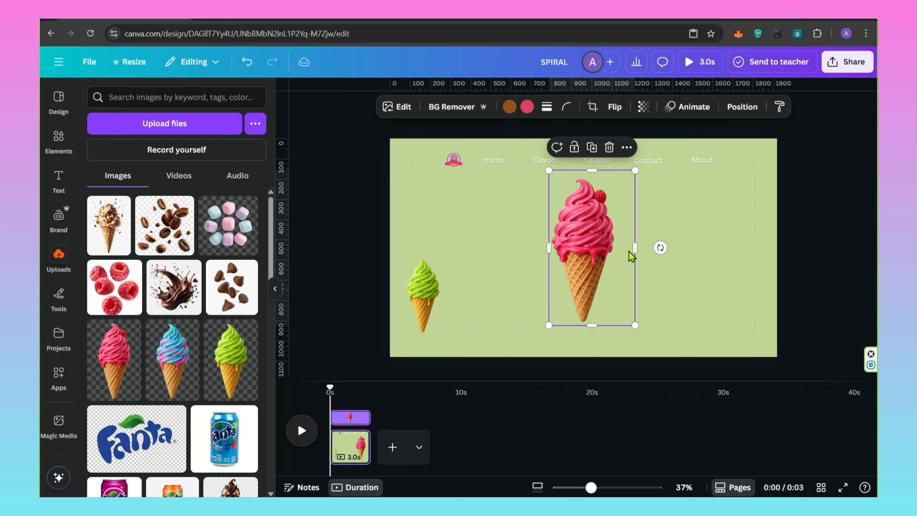
pyautogui.moveTo(635, 250); pyautogui.dragTo(616, 251)
pyautogui.moveTo(616, 170); pyautogui.dragTo(580, 253)
pyautogui.moveTo(566, 276); pyautogui.dragTo(461, 281)
pyautogui.moveTo(475, 329); pyautogui.dragTo(477, 335)
# Insert the uploaded chocolate-drizzled cone, crop both sides, shrink it and place it right of the pink cone.
pyautogui.scroll(-3, 198, 372)
pyautogui.click(231, 344)
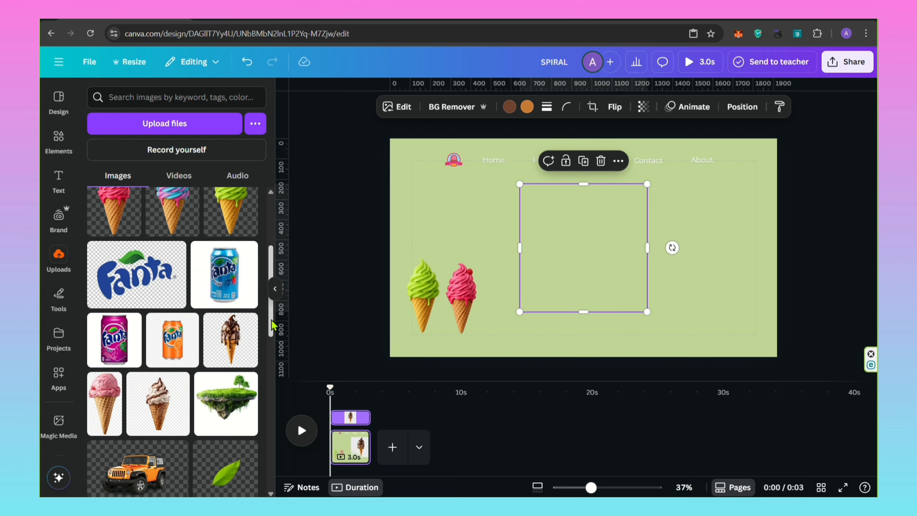
pyautogui.click(274, 289)
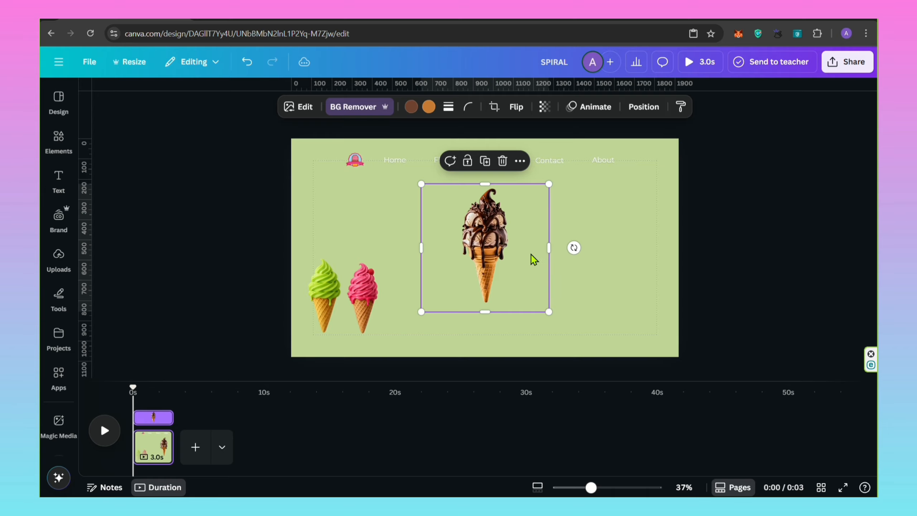
pyautogui.moveTo(544, 248); pyautogui.dragTo(510, 249)
pyautogui.moveTo(421, 248); pyautogui.dragTo(455, 249)
pyautogui.moveTo(495, 224); pyautogui.dragTo(432, 254)
pyautogui.moveTo(442, 218); pyautogui.dragTo(425, 251)
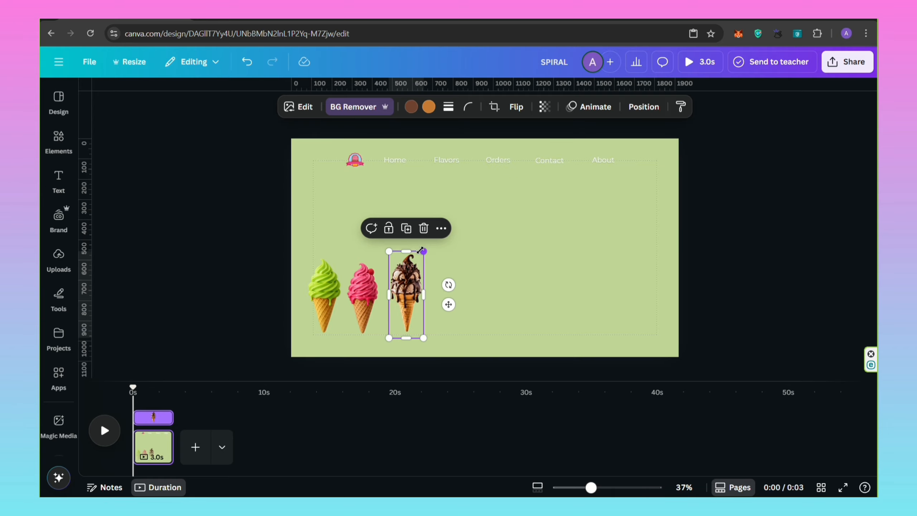
# Select the three cones together and move them to the page's lower middle.
pyautogui.click(452, 260)
pyautogui.moveTo(415, 256); pyautogui.dragTo(305, 352)
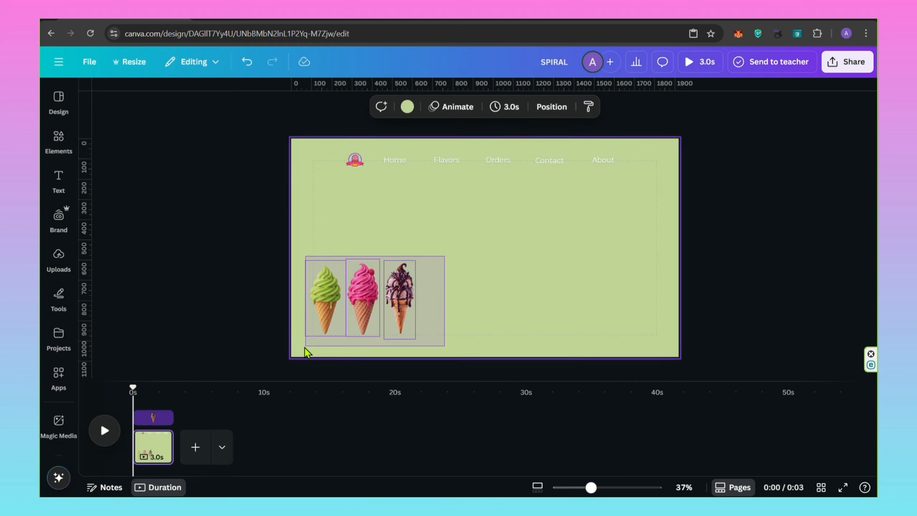
pyautogui.moveTo(333, 321); pyautogui.dragTo(448, 318)
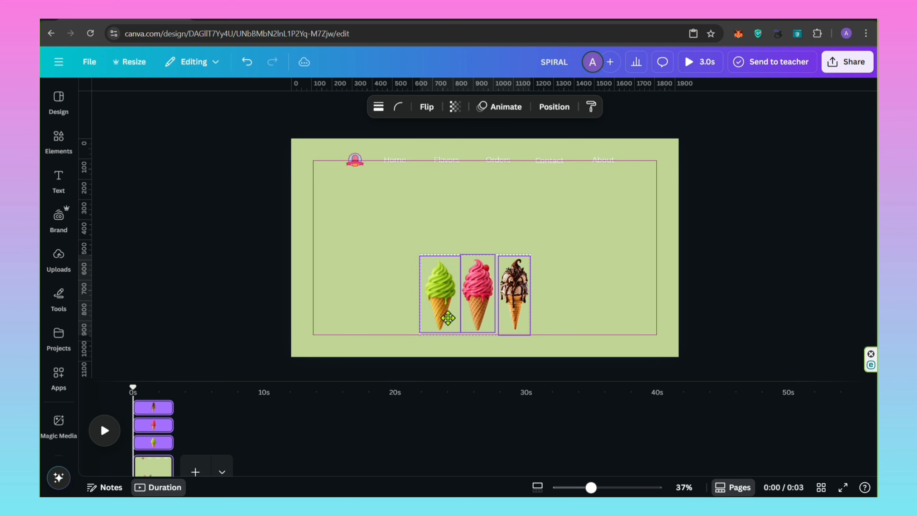
pyautogui.click(357, 268)
# Insert the uploaded raspberries image and shrink it onto the pink cone.
pyautogui.click(58, 256)
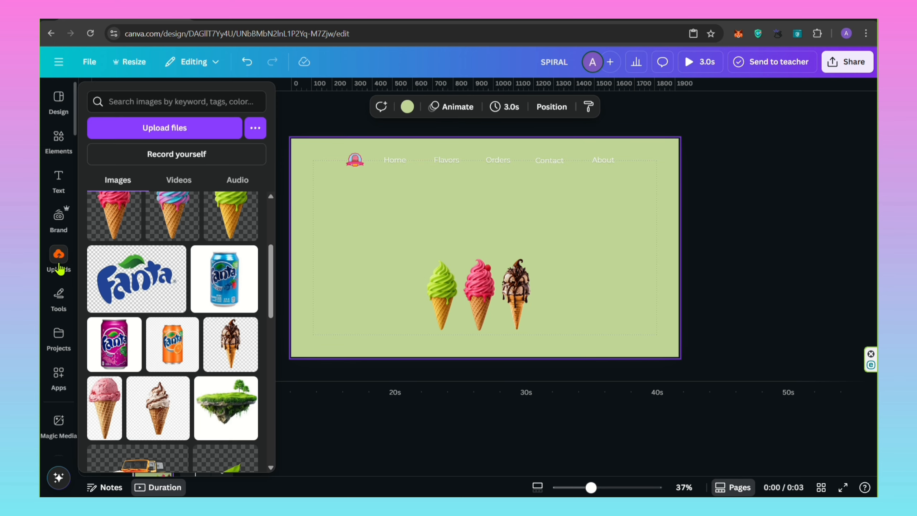
pyautogui.scroll(3, 173, 289)
pyautogui.click(114, 288)
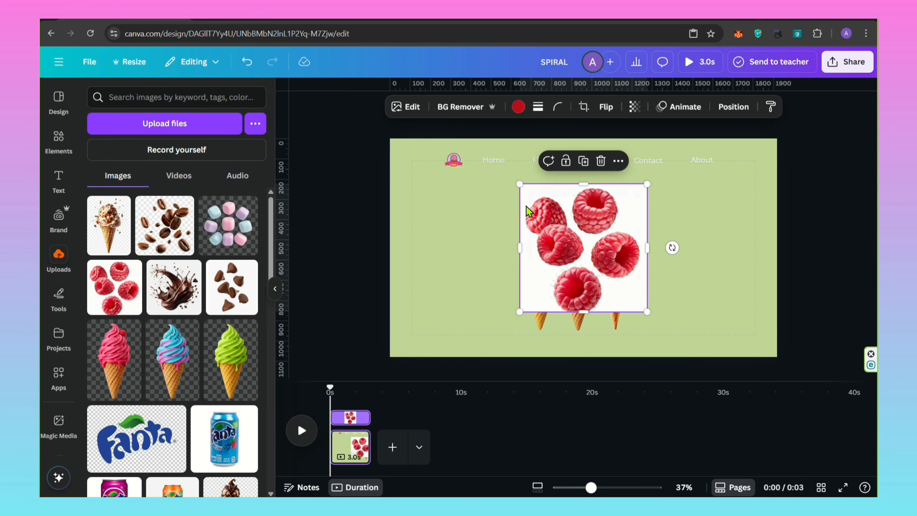
pyautogui.moveTo(520, 185); pyautogui.dragTo(566, 295)
# Insert the uploaded chocolate chips image, shrink it and place it on the chocolate cone.
pyautogui.click(231, 287)
pyautogui.moveTo(649, 181); pyautogui.dragTo(547, 283)
pyautogui.moveTo(537, 301); pyautogui.dragTo(602, 293)
pyautogui.click(578, 292)
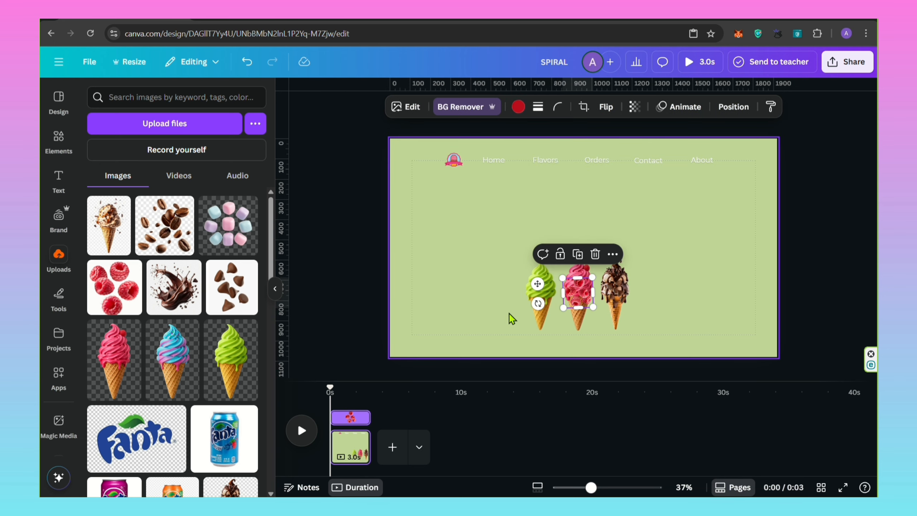
pyautogui.click(445, 313)
# Clear the "ice cream logo" element search and insert the recently used slice of fresh lime.
pyautogui.click(61, 144)
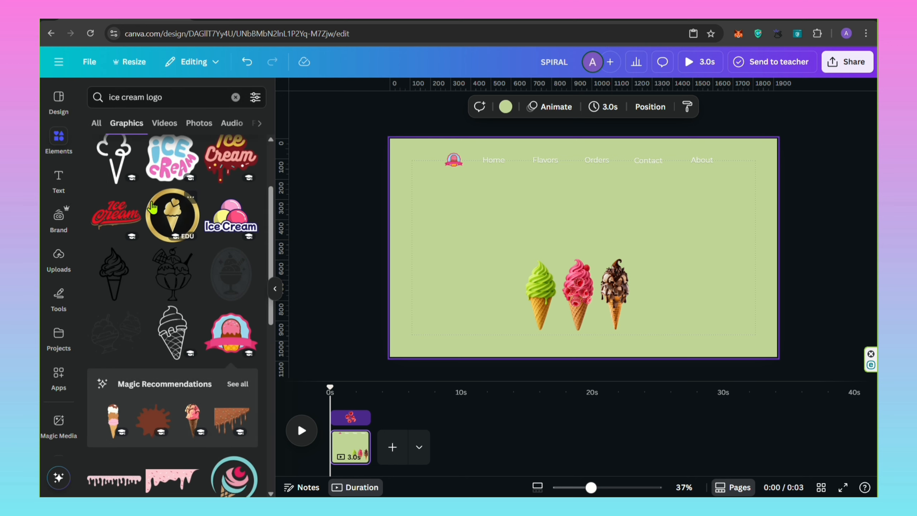
pyautogui.click(235, 97)
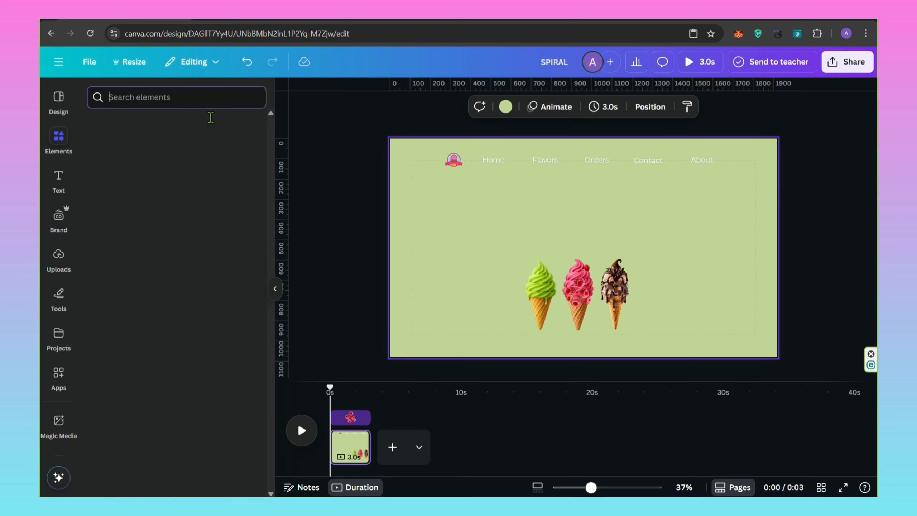
pyautogui.click(220, 176)
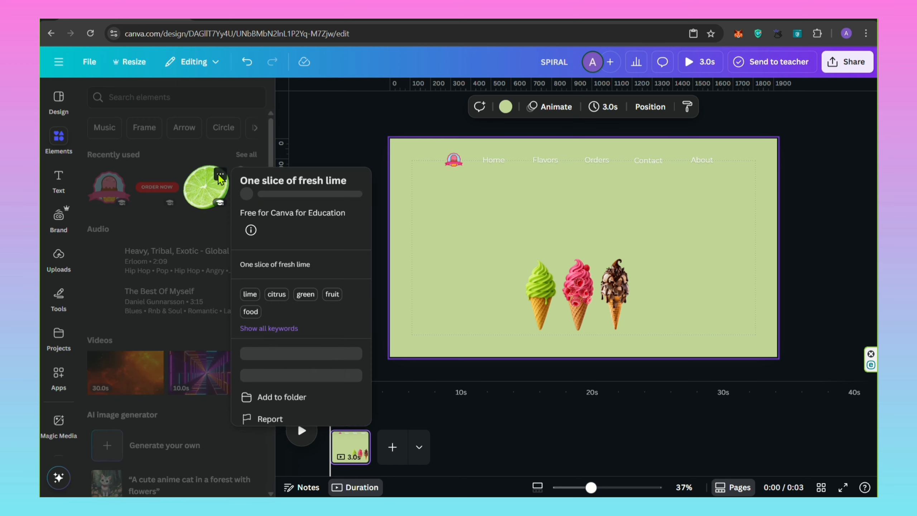
pyautogui.click(206, 189)
pyautogui.click(208, 195)
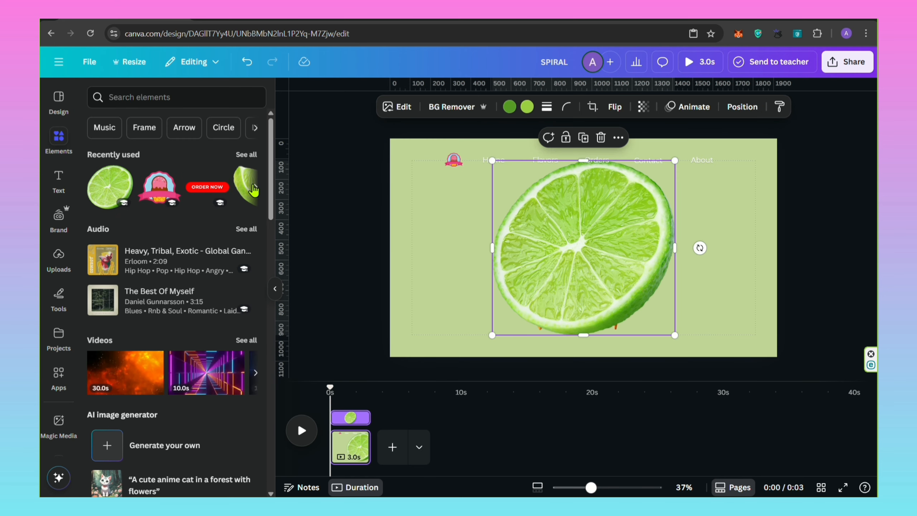
# Insert the recently used lime fruit wedge cut-out onto the page.
pyautogui.click(255, 187)
pyautogui.click(149, 175)
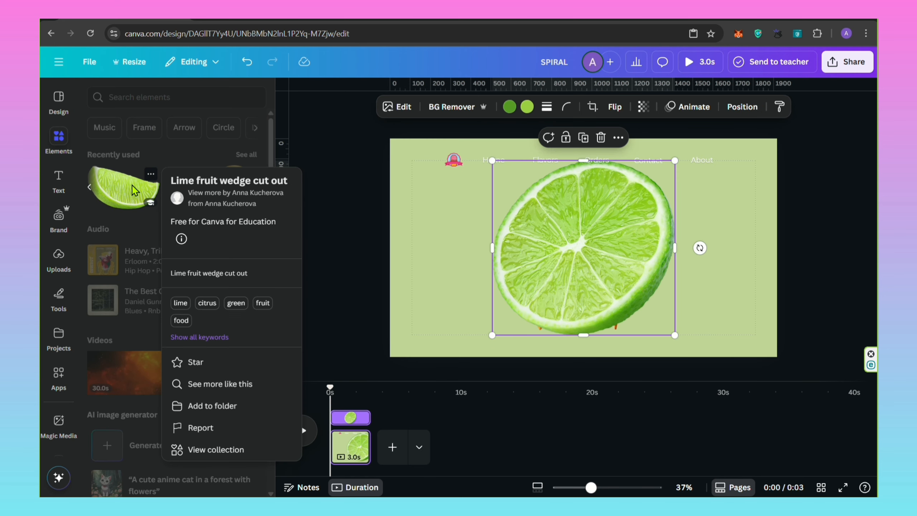
pyautogui.click(112, 193)
pyautogui.click(112, 193)
pyautogui.click(275, 288)
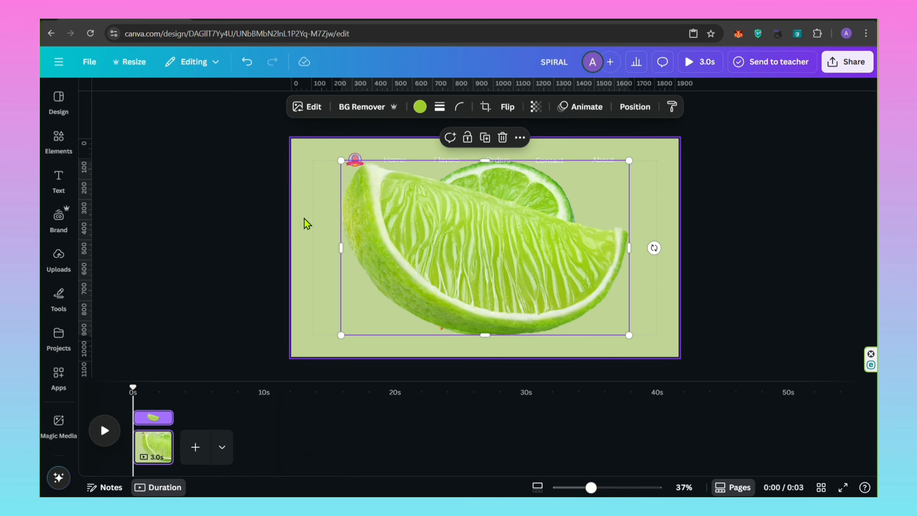
# Shrink the lime wedge and the lime slice and place them near the page's left side.
pyautogui.moveTo(342, 161); pyautogui.dragTo(312, 236)
pyautogui.click(509, 213)
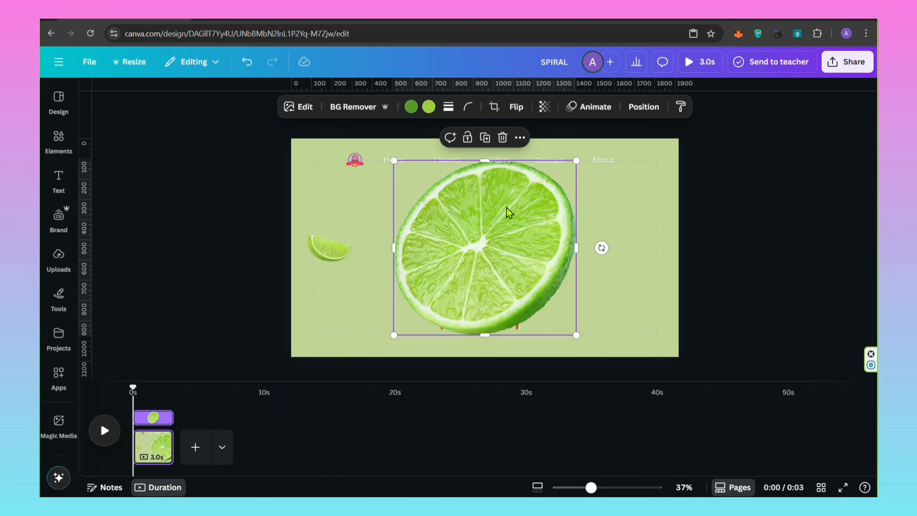
pyautogui.moveTo(576, 161); pyautogui.dragTo(325, 245)
pyautogui.click(316, 247)
pyautogui.moveTo(328, 286); pyautogui.dragTo(312, 273)
pyautogui.moveTo(339, 253); pyautogui.dragTo(376, 228)
# Duplicate the lime wedge and lime slice, flip a copy, and arrange the four pieces in a small ring.
pyautogui.click(336, 187)
pyautogui.click(513, 109)
pyautogui.click(492, 132)
pyautogui.click(328, 246)
pyautogui.click(332, 205)
pyautogui.moveTo(345, 246); pyautogui.dragTo(365, 234)
pyautogui.moveTo(383, 262); pyautogui.dragTo(365, 268)
pyautogui.moveTo(354, 229); pyautogui.dragTo(349, 230)
pyautogui.moveTo(354, 264); pyautogui.dragTo(310, 273)
# Group the four lime pieces, then shrink the group and place it over the green cone's swirl.
pyautogui.click(325, 245)
pyautogui.moveTo(385, 198); pyautogui.dragTo(307, 276)
pyautogui.click(307, 184)
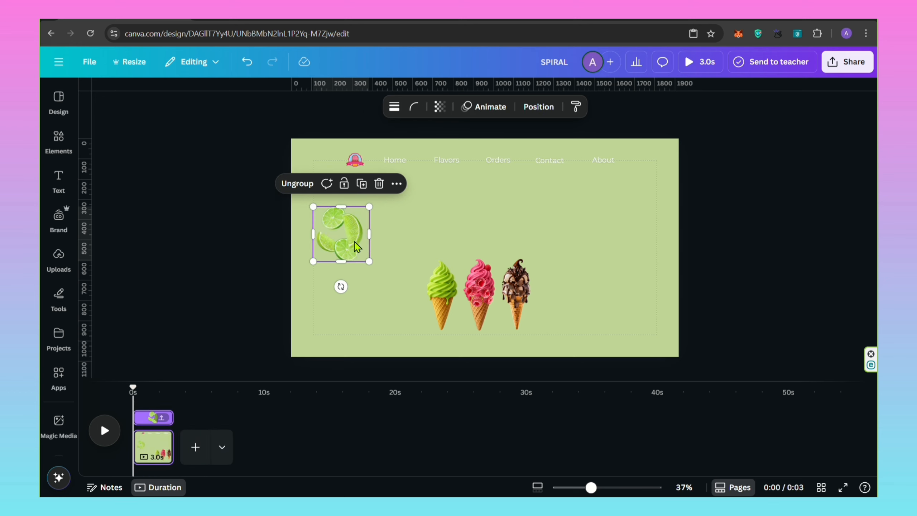
pyautogui.moveTo(353, 236); pyautogui.dragTo(421, 287)
pyautogui.moveTo(383, 310); pyautogui.dragTo(414, 281)
pyautogui.moveTo(427, 265); pyautogui.dragTo(443, 293)
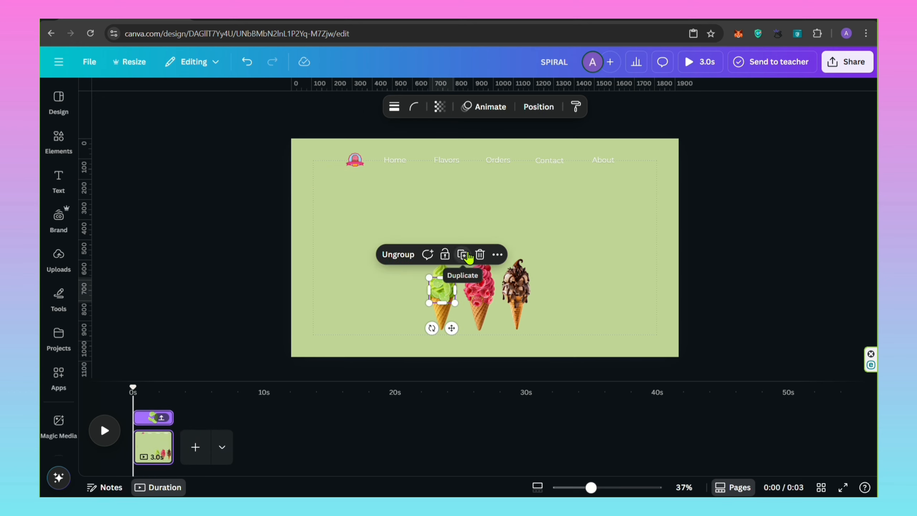
# Group the ice cream badge logo with the Home, Flavors, Orders, Contact and About labels.
pyautogui.click(539, 106)
pyautogui.scroll(-3, 194, 339)
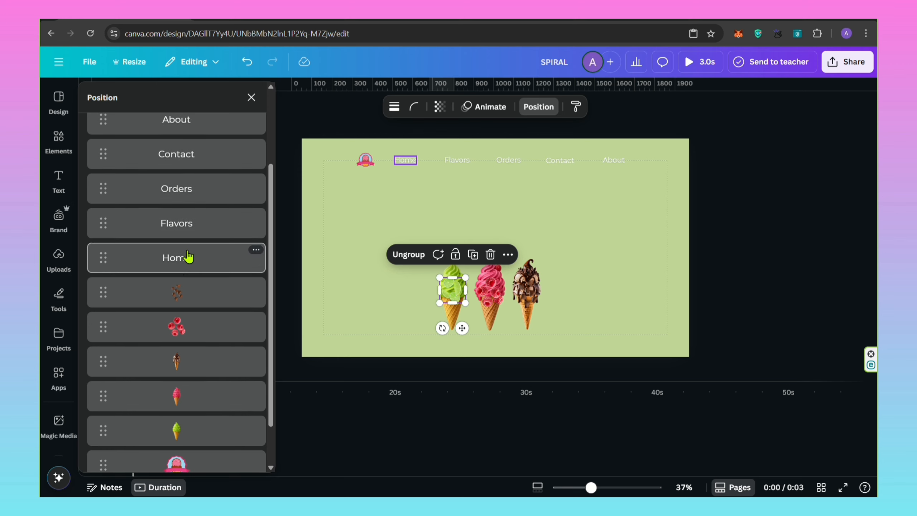
pyautogui.scroll(3, 195, 266)
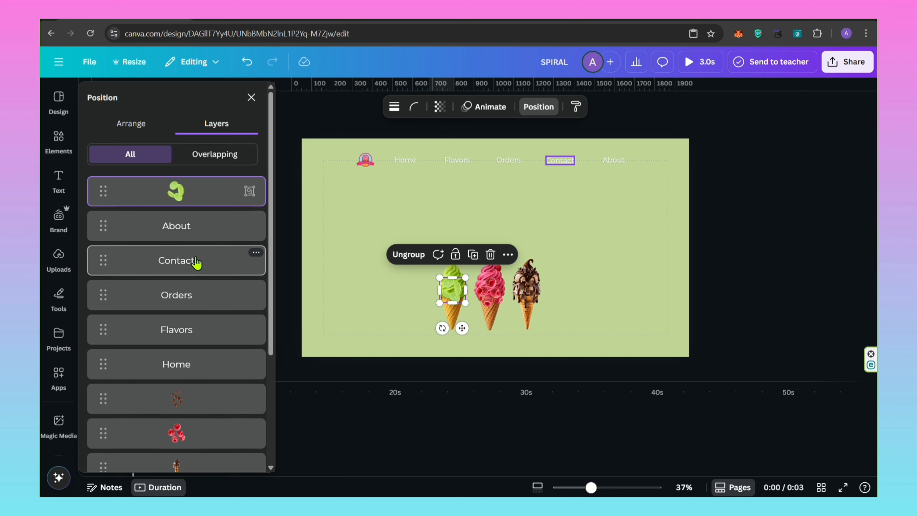
pyautogui.click(615, 165)
pyautogui.keyDown('shift'); pyautogui.click(560, 160); pyautogui.keyUp('shift')
pyautogui.keyDown('shift'); pyautogui.click(504, 164); pyautogui.keyUp('shift')
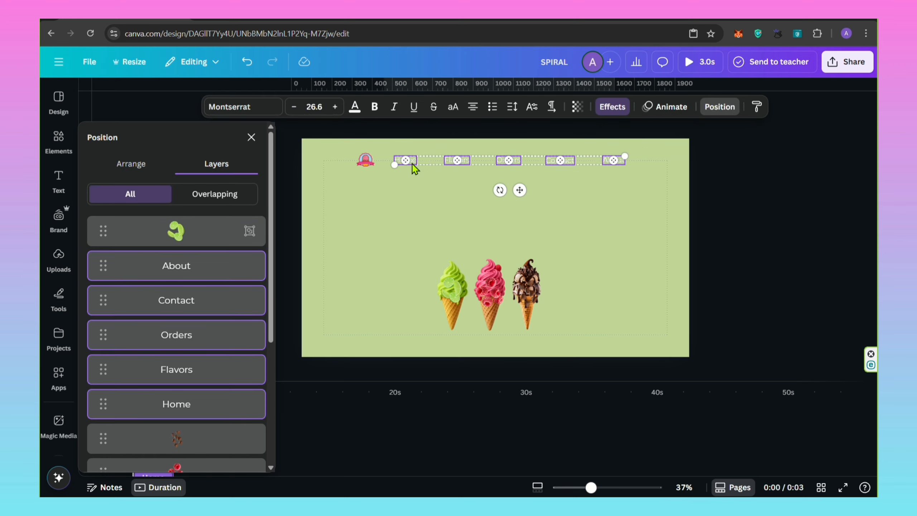
pyautogui.keyDown('shift'); pyautogui.click(366, 160); pyautogui.keyUp('shift')
pyautogui.click(463, 129)
# Move the lime group's layer behind the green cone and enlarge the group to about 400 × 391.
pyautogui.click(200, 198)
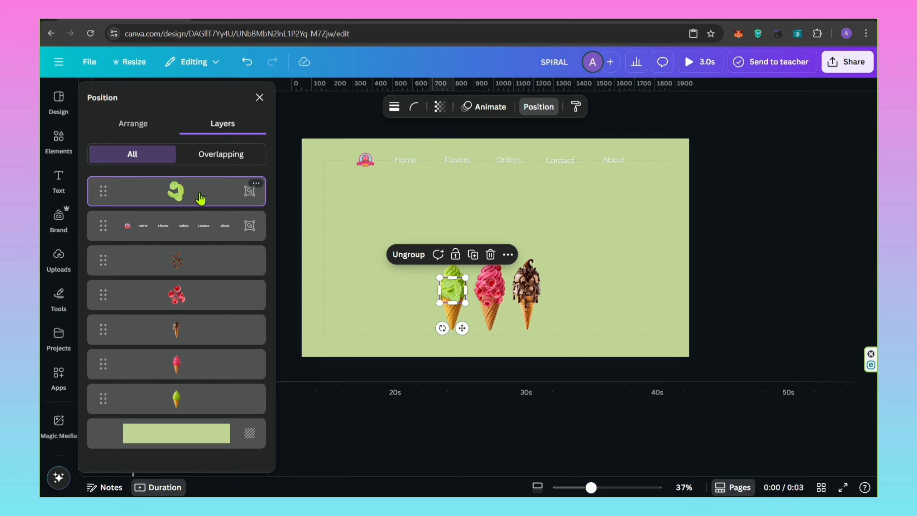
pyautogui.moveTo(200, 198); pyautogui.dragTo(201, 399)
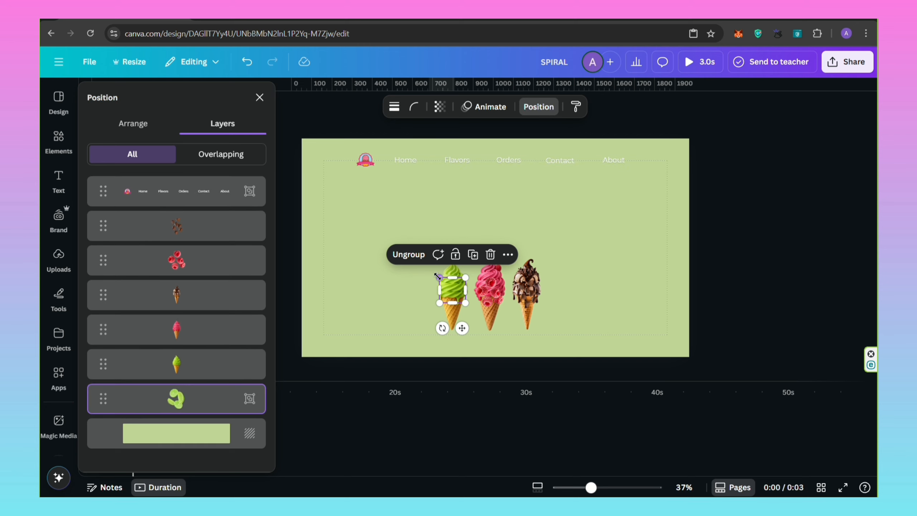
pyautogui.moveTo(437, 276); pyautogui.dragTo(410, 247)
pyautogui.moveTo(471, 246); pyautogui.dragTo(489, 225)
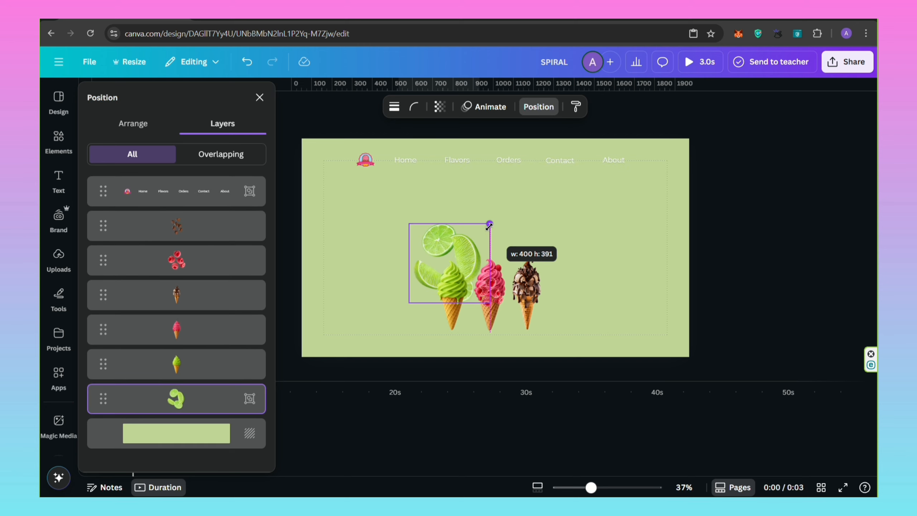
pyautogui.click(565, 252)
# Duplicate the green cone and place the copy at the right end of the cone row.
pyautogui.click(459, 290)
pyautogui.click(455, 237)
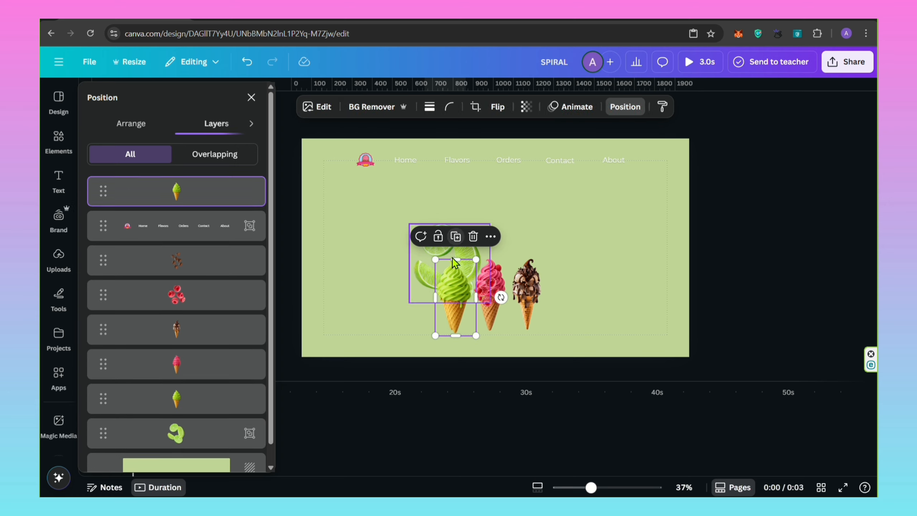
pyautogui.moveTo(454, 262); pyautogui.dragTo(553, 272)
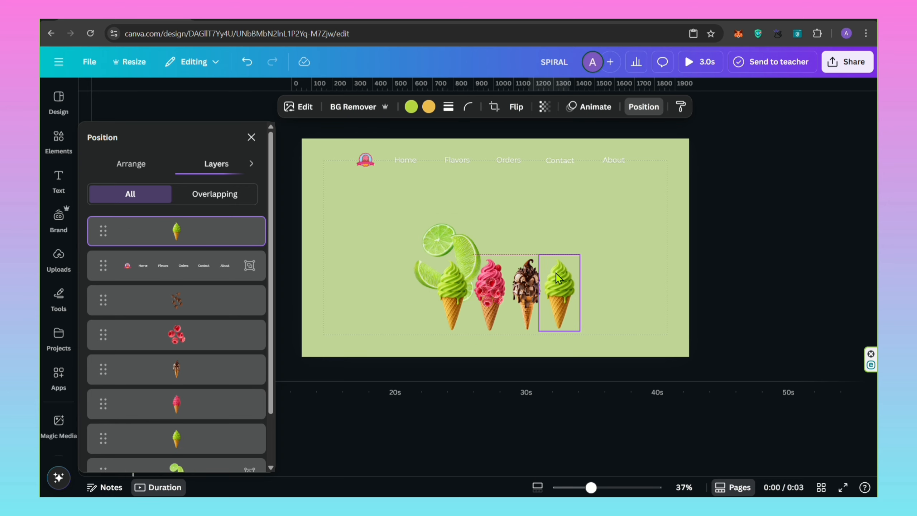
# Copy the lime group, shrink it onto the duplicated green cone and move its layer behind that cone.
pyautogui.click(448, 253)
pyautogui.moveTo(447, 253); pyautogui.dragTo(568, 264)
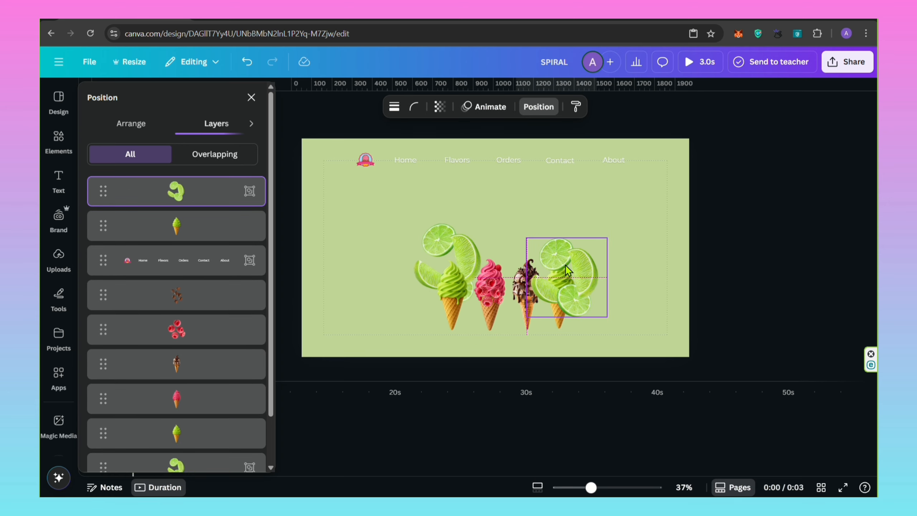
pyautogui.moveTo(632, 278); pyautogui.dragTo(539, 273)
pyautogui.moveTo(611, 244); pyautogui.dragTo(557, 290)
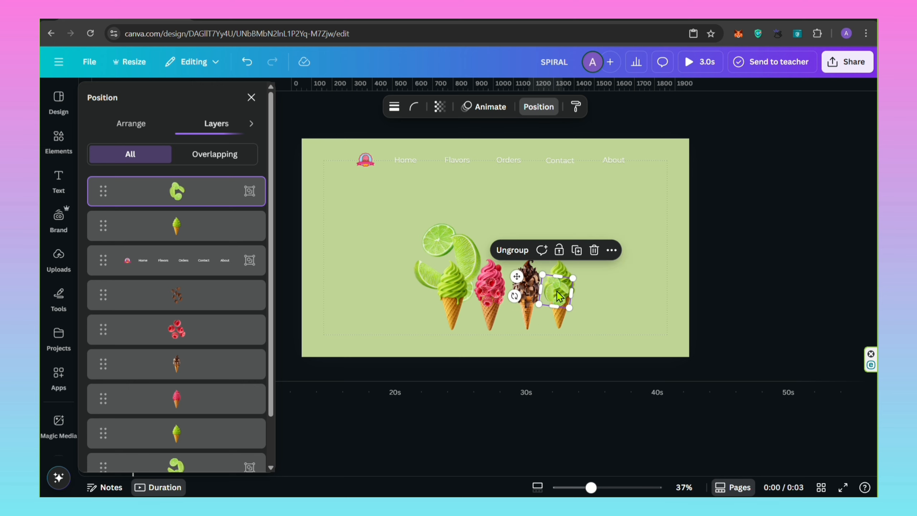
pyautogui.moveTo(188, 202); pyautogui.dragTo(189, 225)
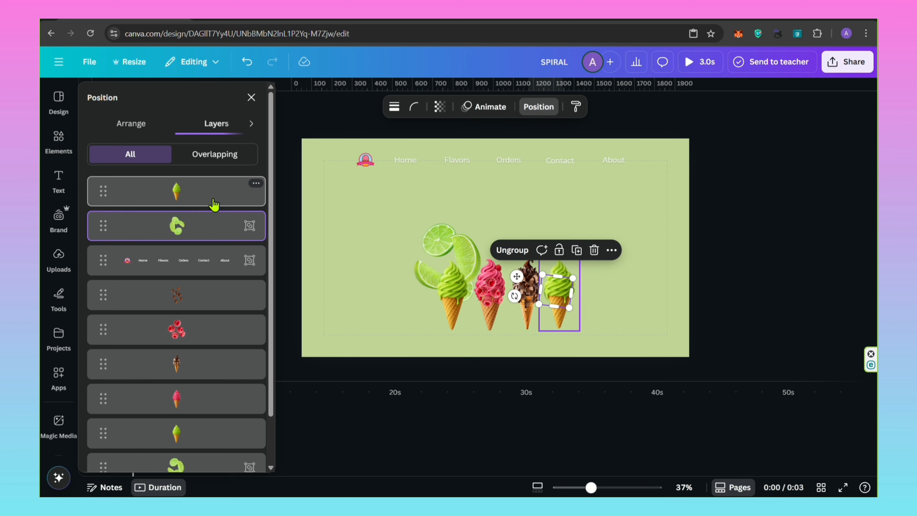
# Move the chocolate chips layer behind the chocolate cone and the raspberries layer behind the pink cone.
pyautogui.click(528, 292)
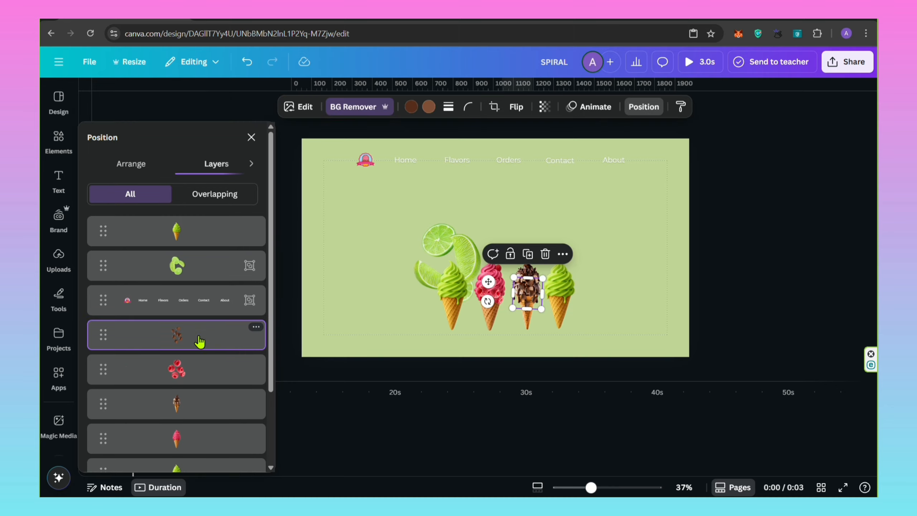
pyautogui.moveTo(199, 342); pyautogui.dragTo(200, 405)
pyautogui.click(220, 340)
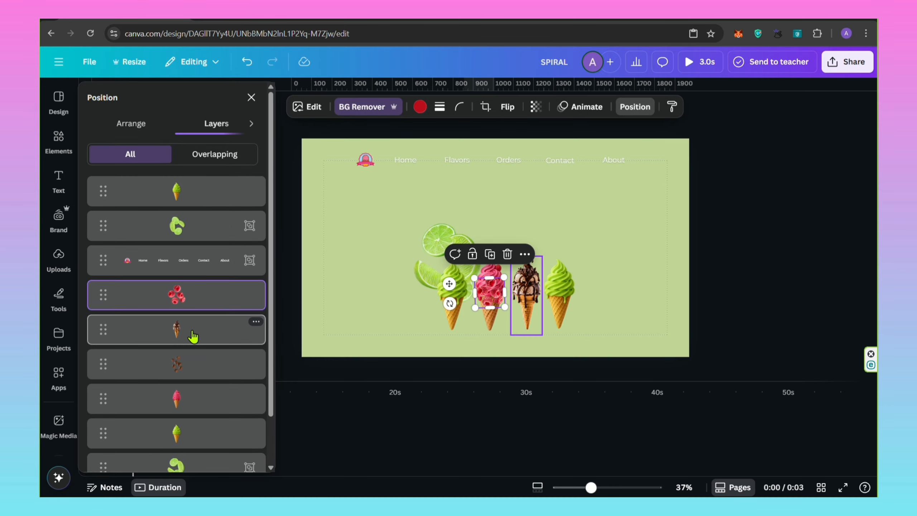
pyautogui.moveTo(193, 295); pyautogui.dragTo(199, 415)
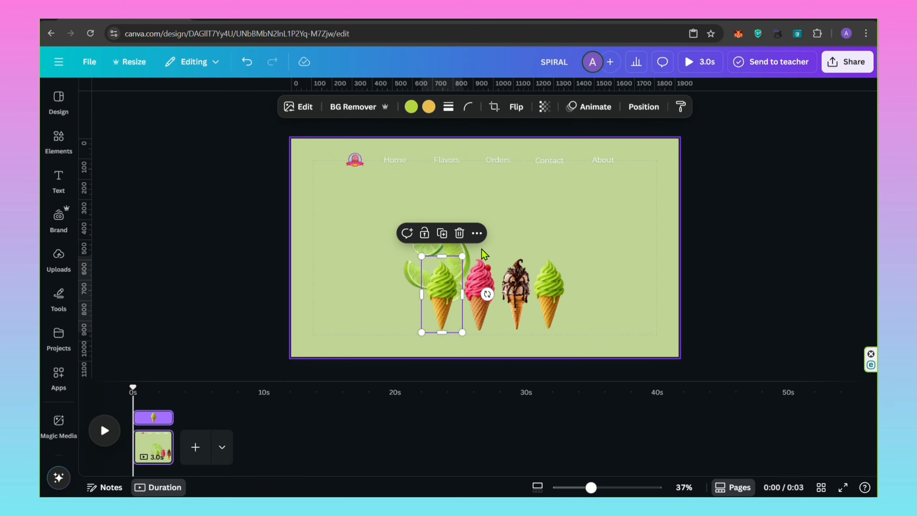
# Move the pink, chocolate and copied green cones to the page's right edge, and enlarge the lime group in the upper middle.
pyautogui.click(559, 241)
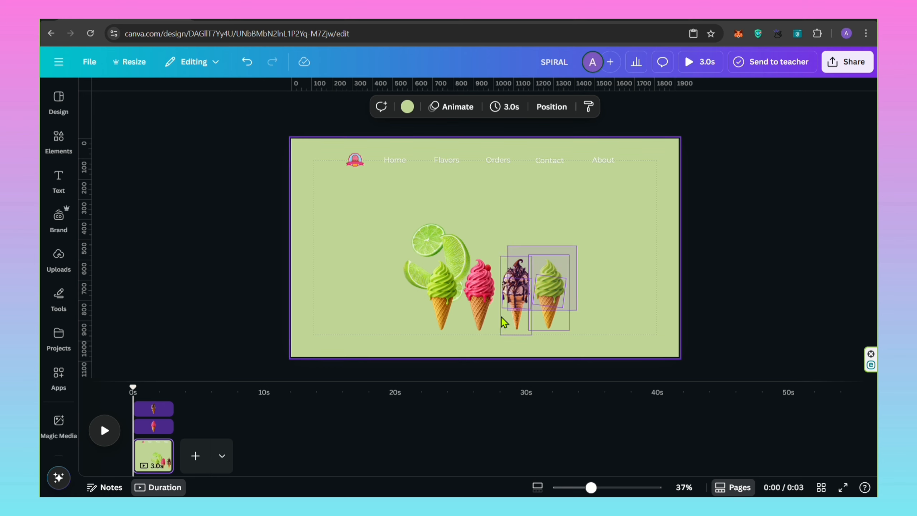
pyautogui.moveTo(504, 321); pyautogui.dragTo(612, 315)
pyautogui.moveTo(463, 249); pyautogui.dragTo(500, 207)
pyautogui.moveTo(516, 264); pyautogui.dragTo(538, 288)
pyautogui.moveTo(519, 283); pyautogui.dragTo(509, 268)
# Enlarge the original green cone to fill the page's centre down to the bottom edge, and fit the lime group behind its top.
pyautogui.moveTo(449, 301); pyautogui.dragTo(425, 378)
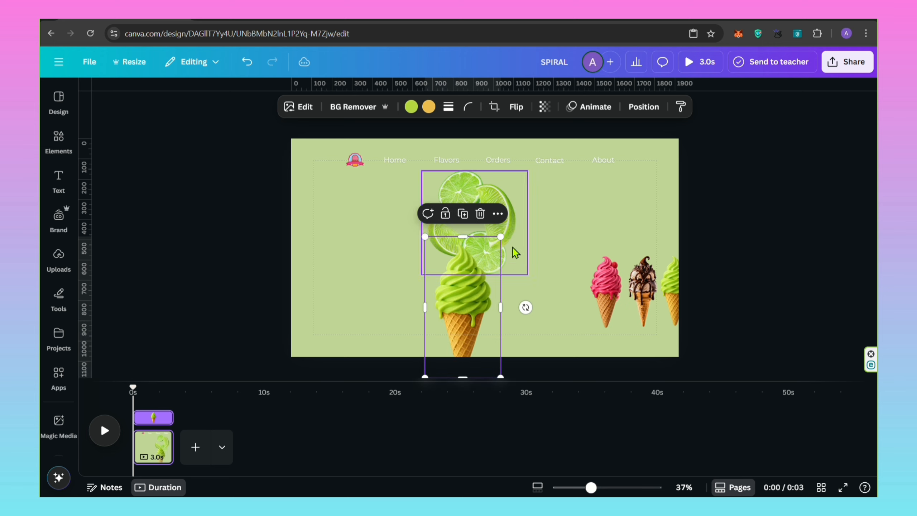
pyautogui.moveTo(501, 235); pyautogui.dragTo(527, 186)
pyautogui.moveTo(494, 217); pyautogui.dragTo(491, 219)
pyautogui.click(498, 191)
pyautogui.moveTo(525, 171); pyautogui.dragTo(517, 180)
pyautogui.moveTo(501, 190); pyautogui.dragTo(507, 182)
pyautogui.click(392, 220)
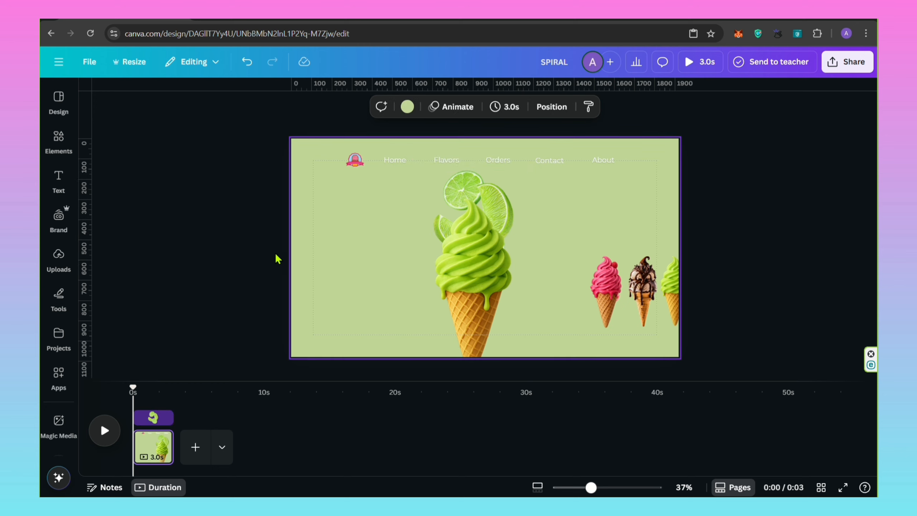
# Add a two-line "Lime Flavor" heading and place it on the page's left side, below the logo.
pyautogui.press('t')
pyautogui.moveTo(495, 277); pyautogui.dragTo(360, 218)
pyautogui.write('Lim')
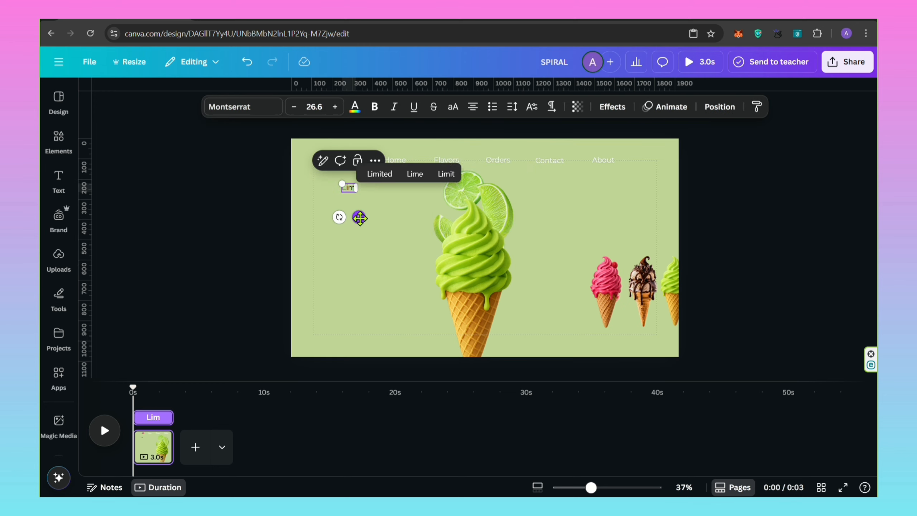
pyautogui.write('e Flavor')
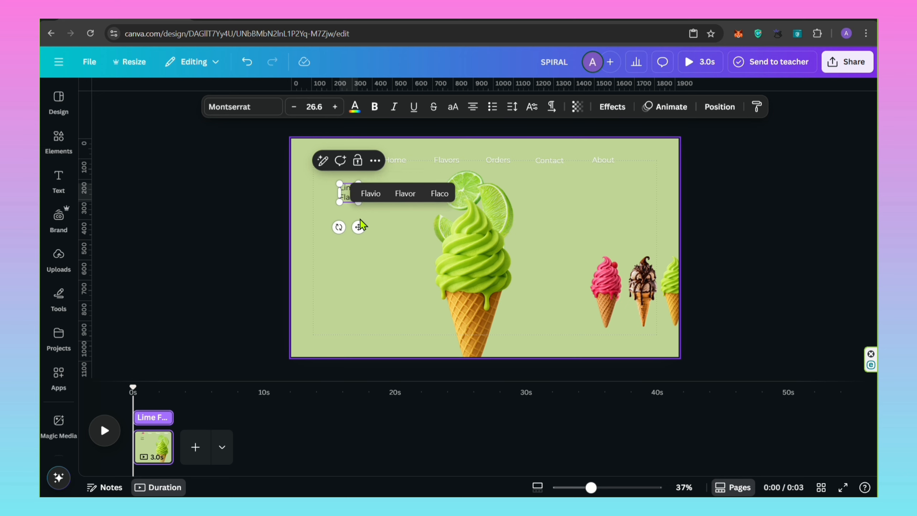
pyautogui.click(357, 213)
pyautogui.click(350, 199)
pyautogui.moveTo(352, 195); pyautogui.dragTo(338, 199)
# Set the "Lime Flavor" heading to white Montserrat SemiBold and left-align it.
pyautogui.click(253, 108)
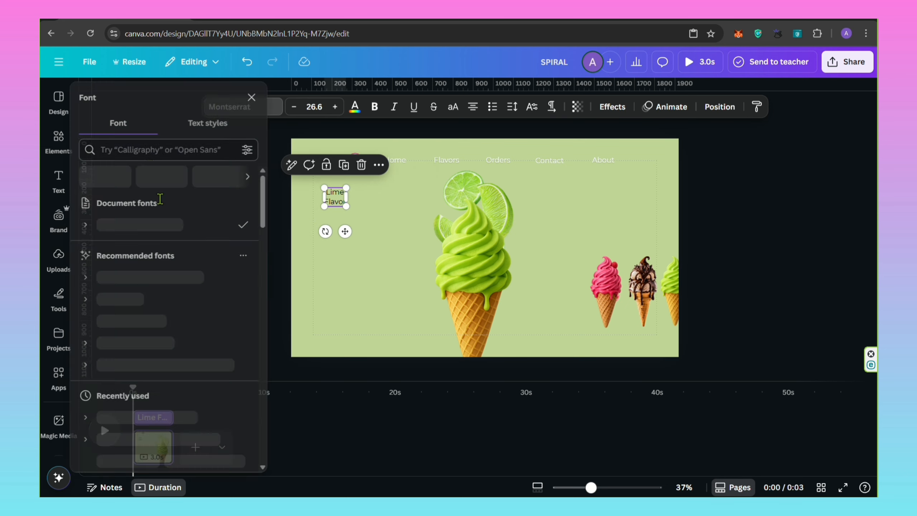
pyautogui.click(106, 275)
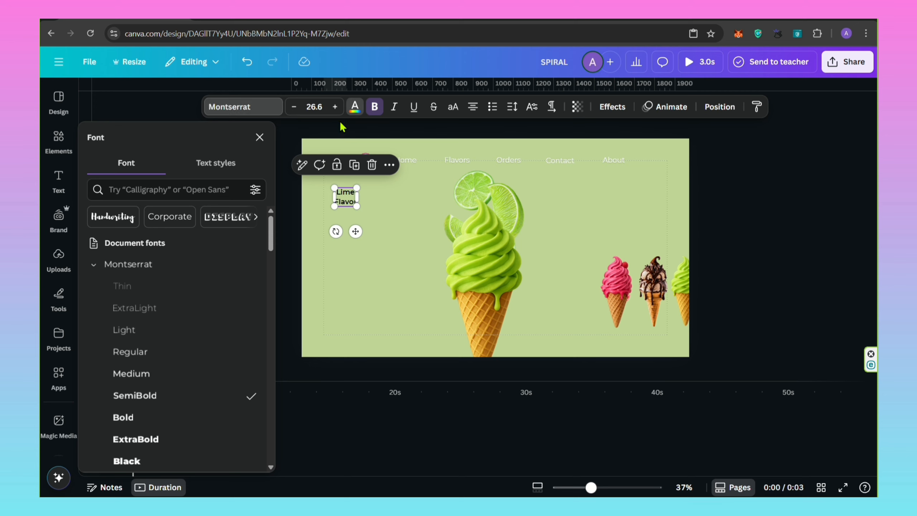
pyautogui.click(355, 107)
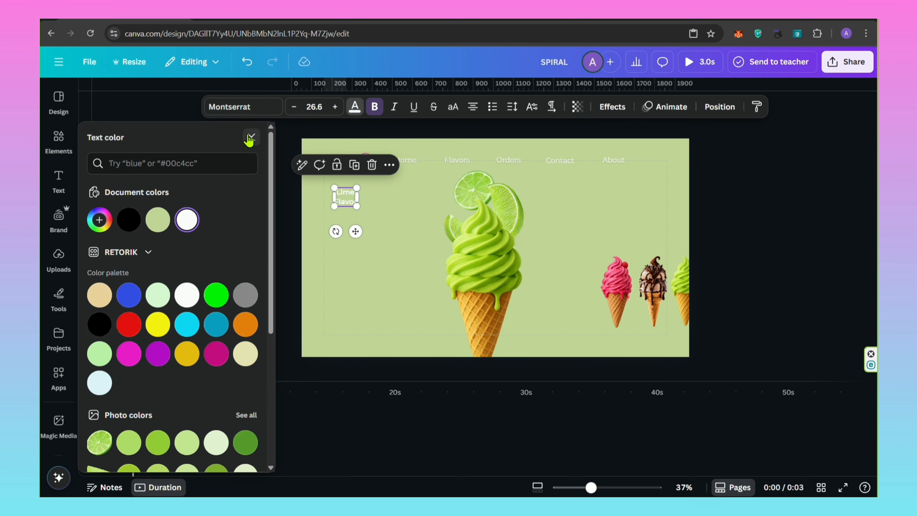
pyautogui.click(249, 138)
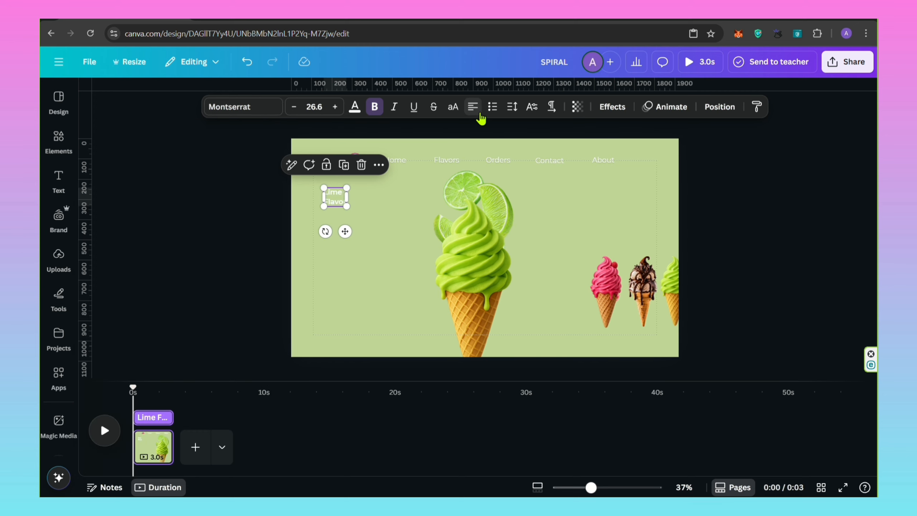
# Enlarge the "Lime Flavor" heading to about size 47.3 and reduce its line spacing to about 1.26.
pyautogui.moveTo(346, 208); pyautogui.dragTo(364, 219)
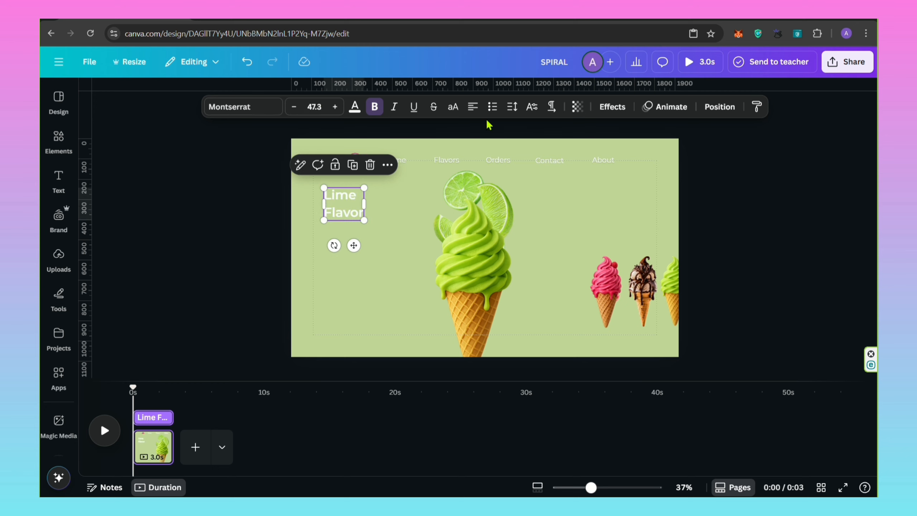
pyautogui.click(512, 106)
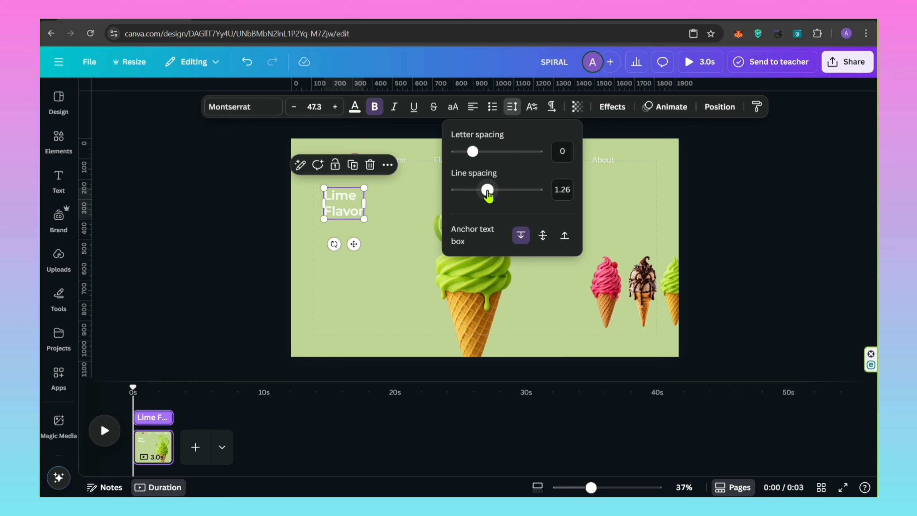
# Enlarge the heading to size 59.5, and duplicate it below at size 29.7 in Montserrat Medium.
pyautogui.moveTo(364, 188); pyautogui.dragTo(350, 247)
pyautogui.click(398, 194)
pyautogui.click(354, 190)
pyautogui.click(358, 156)
pyautogui.doubleClick(345, 260)
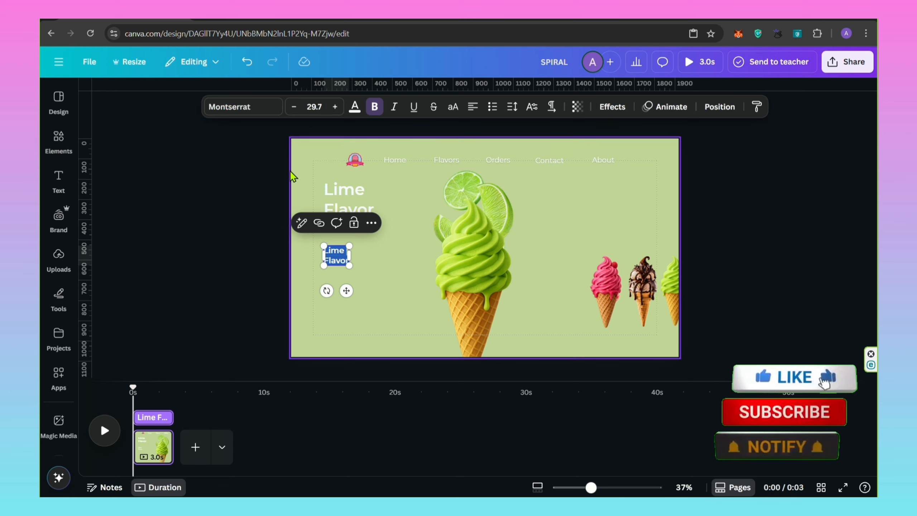
pyautogui.click(226, 115)
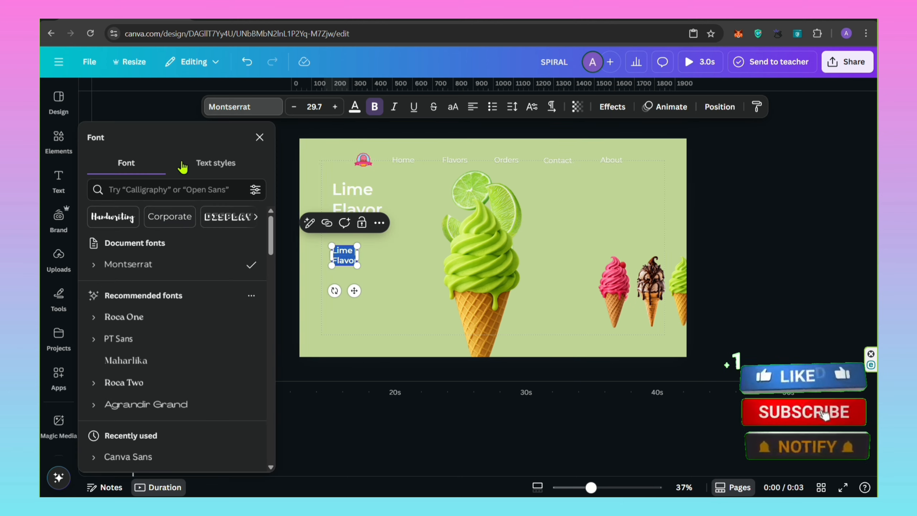
pyautogui.click(95, 265)
pyautogui.click(129, 375)
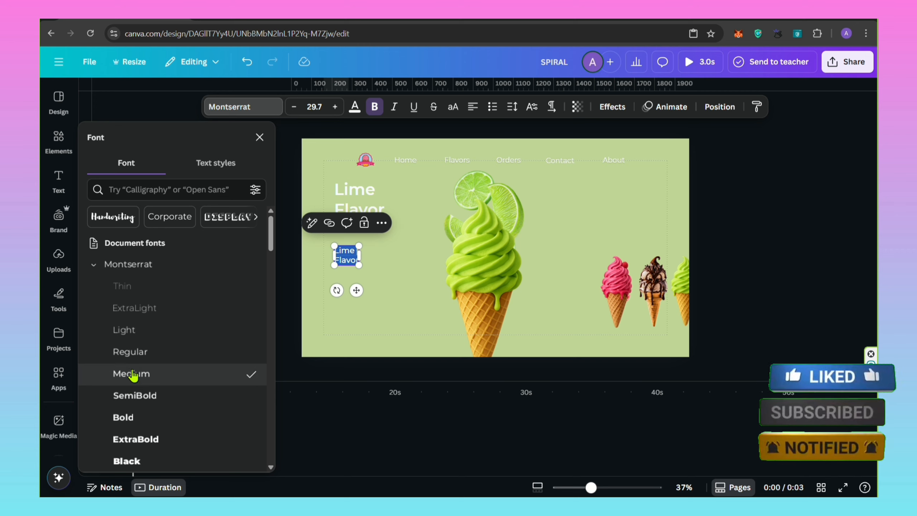
pyautogui.click(260, 137)
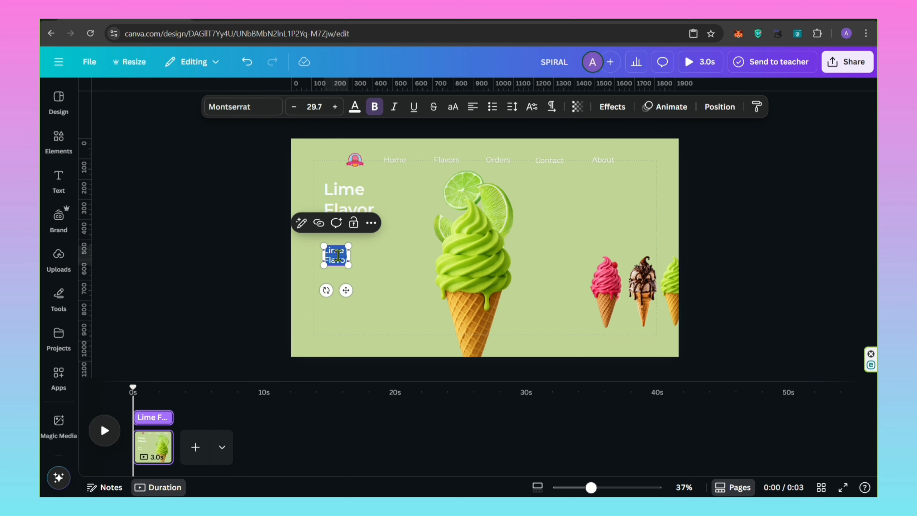
# Replace the copy's text with the copied Lorem Ipsum paragraph, shrink it to fit beside the cone, and align it with the heading at the left margin.
pyautogui.rightClick(338, 254)
pyautogui.click(357, 307)
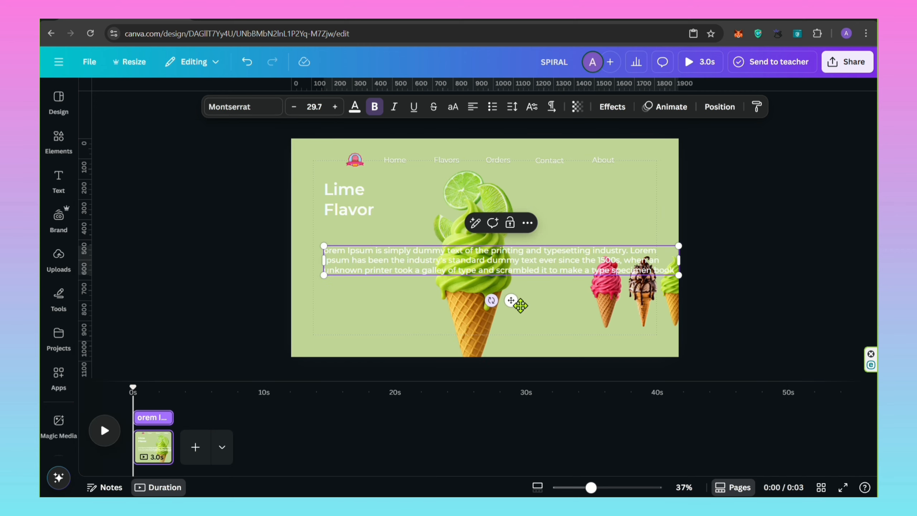
pyautogui.moveTo(681, 245); pyautogui.dragTo(385, 239)
pyautogui.click(377, 213)
pyautogui.moveTo(364, 205); pyautogui.dragTo(354, 205)
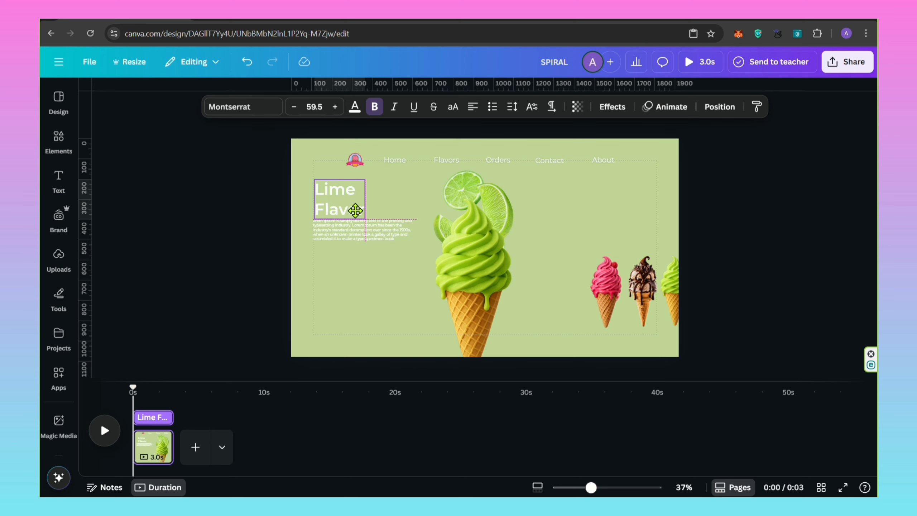
pyautogui.click(250, 221)
# Insert the red "ORDER NOW" button graphic from the recently used elements.
pyautogui.click(58, 141)
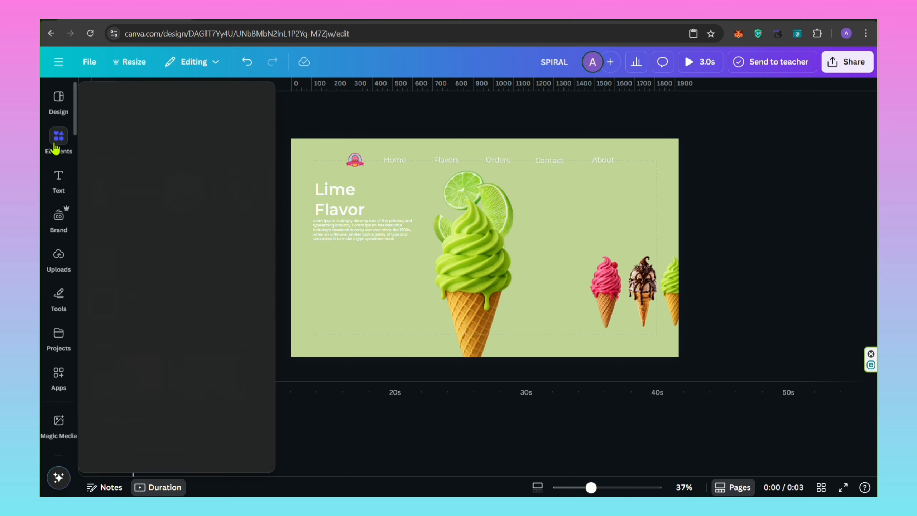
pyautogui.click(151, 174)
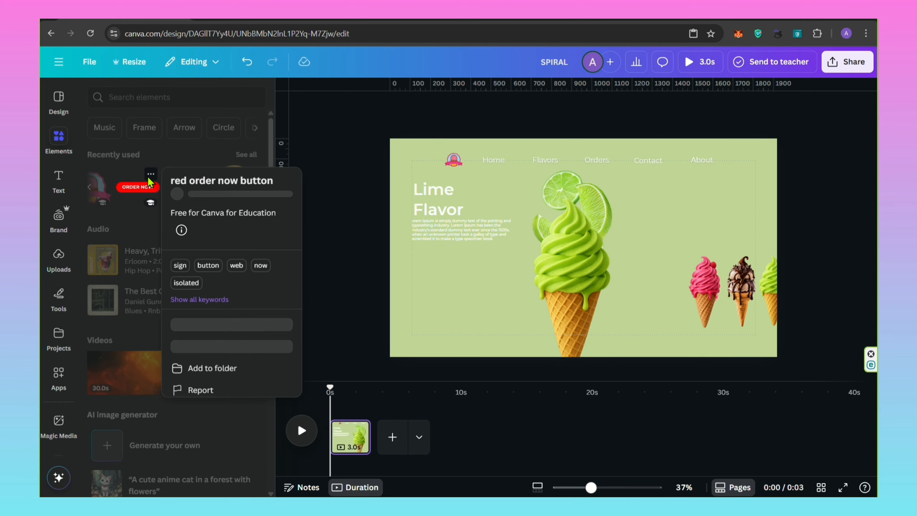
pyautogui.click(129, 191)
pyautogui.click(281, 295)
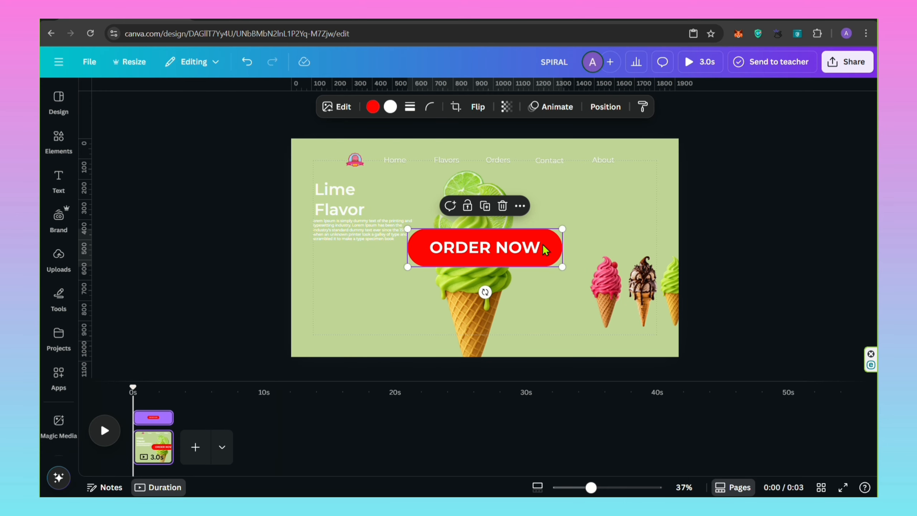
# Shrink the "ORDER NOW" button to sit beneath the paragraph, and recolor it white with black lettering.
pyautogui.moveTo(563, 227); pyautogui.dragTo(438, 258)
pyautogui.moveTo(433, 293); pyautogui.dragTo(342, 283)
pyautogui.scroll(3, 377, 306)
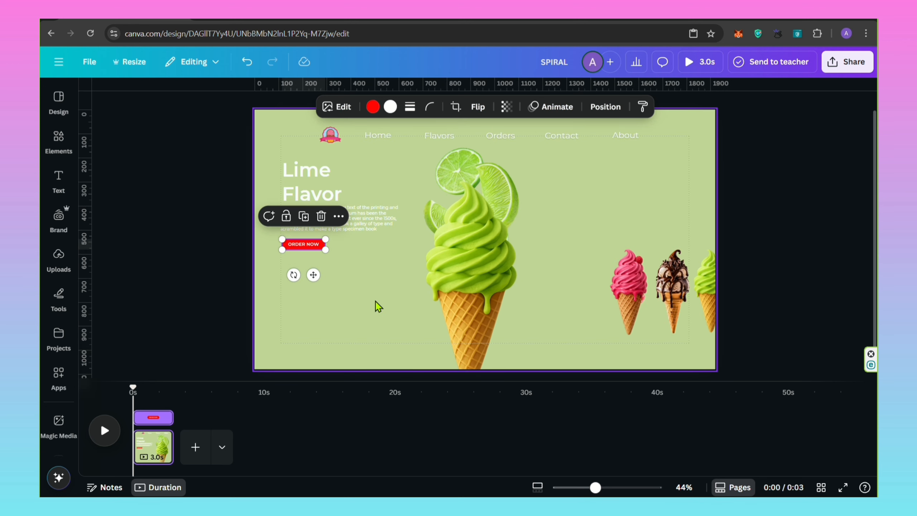
pyautogui.click(372, 106)
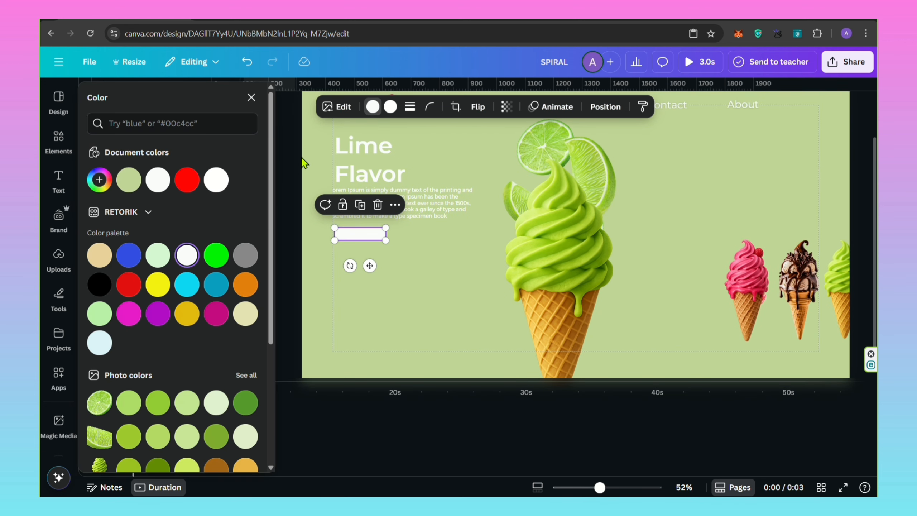
pyautogui.click(107, 290)
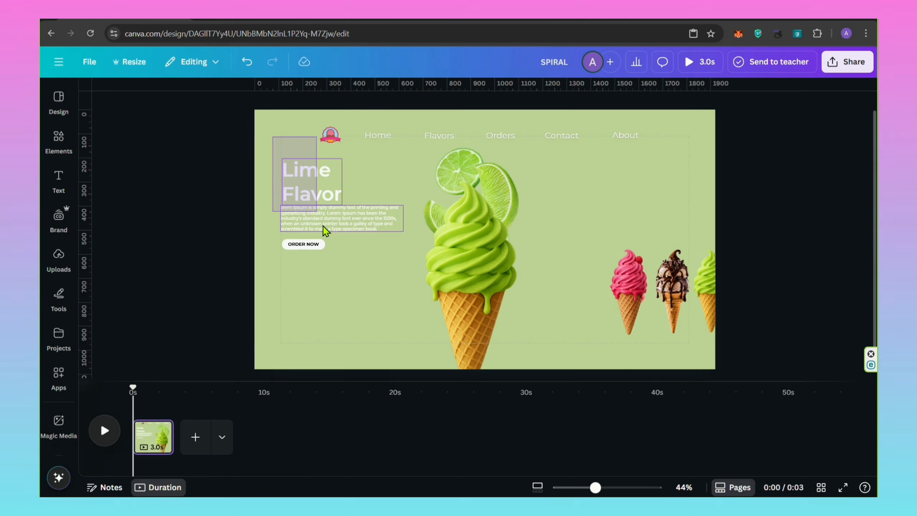
# Shrink the heading, paragraph and button together into a small block in the page's upper-left corner, and stack two copies beneath it.
pyautogui.moveTo(306, 238); pyautogui.dragTo(310, 268)
pyautogui.moveTo(404, 157); pyautogui.dragTo(337, 202)
pyautogui.click(315, 180)
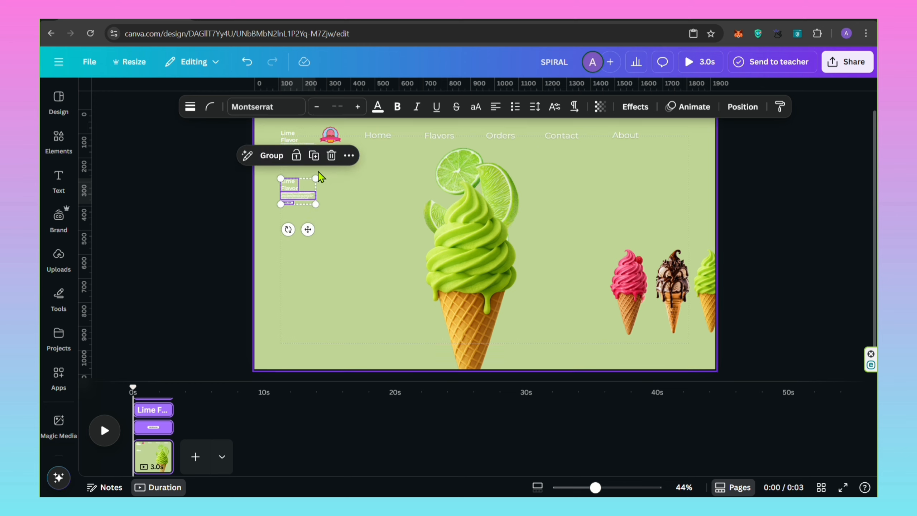
pyautogui.click(312, 156)
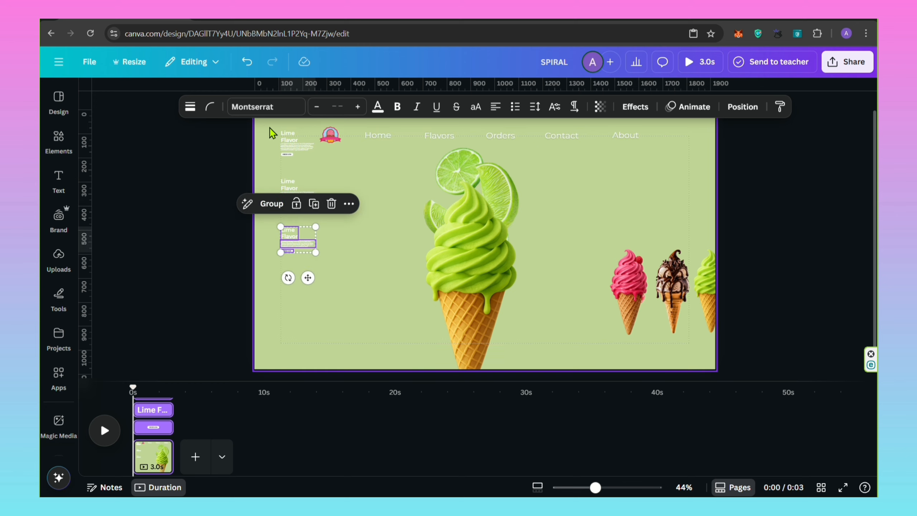
# Move the three small text blocks up together, and add two more copies below for a column of five.
pyautogui.moveTo(287, 240); pyautogui.dragTo(296, 207)
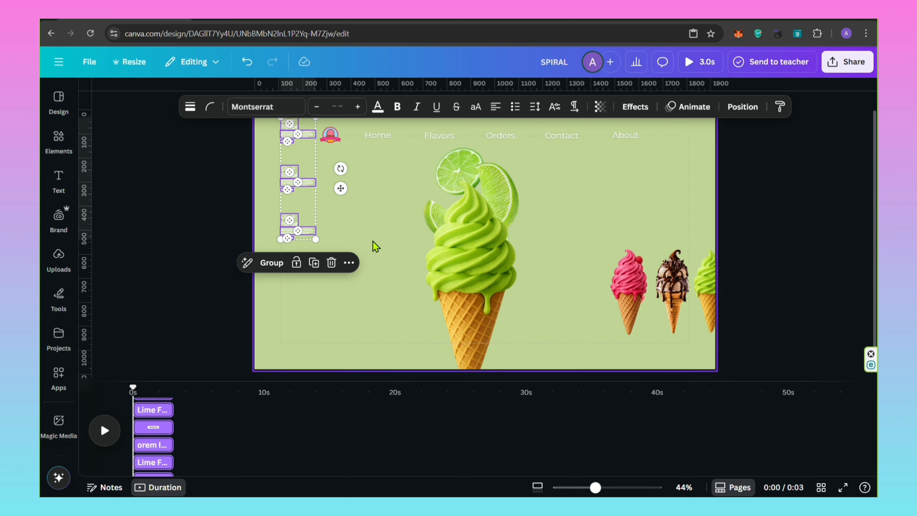
pyautogui.moveTo(373, 245); pyautogui.dragTo(289, 221)
pyautogui.click(319, 195)
pyautogui.moveTo(307, 266); pyautogui.dragTo(307, 316)
pyautogui.click(311, 244)
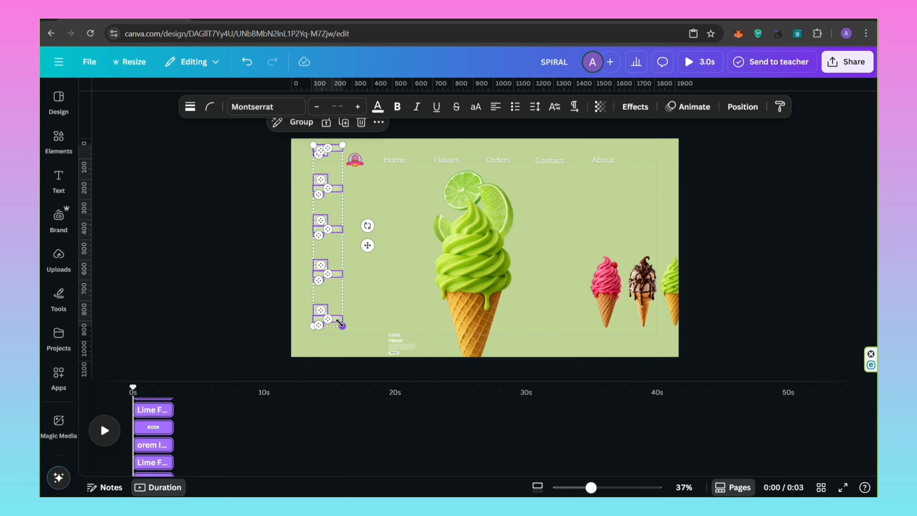
# Respace the text blocks down the page's left margin and remove the stray overlapping copy above the column.
pyautogui.moveTo(340, 324); pyautogui.dragTo(336, 354)
pyautogui.click(362, 239)
pyautogui.click(339, 247)
pyautogui.click(199, 267)
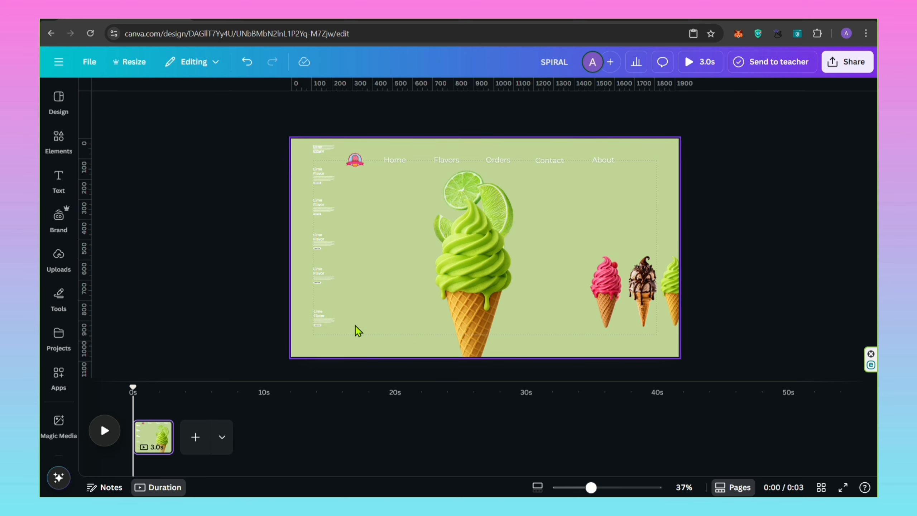
pyautogui.scroll(-1, 357, 331)
pyautogui.scroll(5, 350, 328)
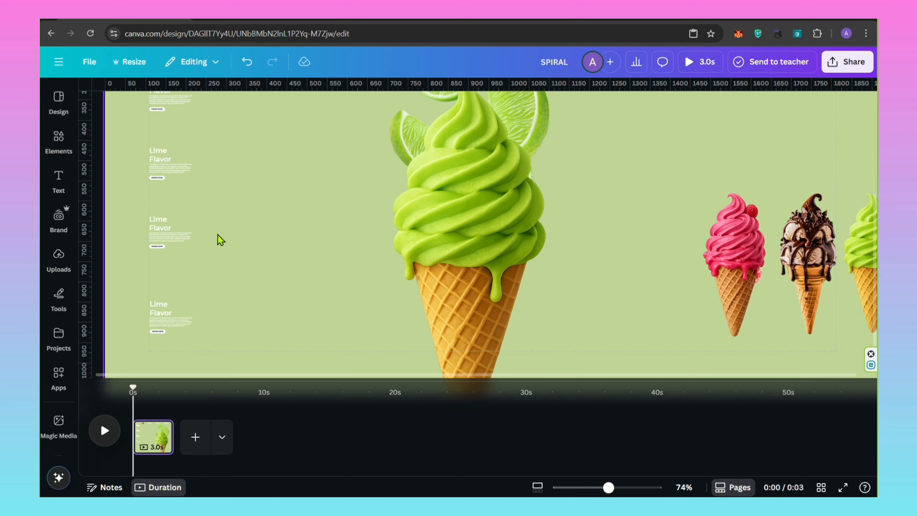
pyautogui.scroll(-1, 221, 240)
pyautogui.scroll(5, 240, 278)
pyautogui.moveTo(205, 133); pyautogui.dragTo(144, 163)
pyautogui.click(197, 180)
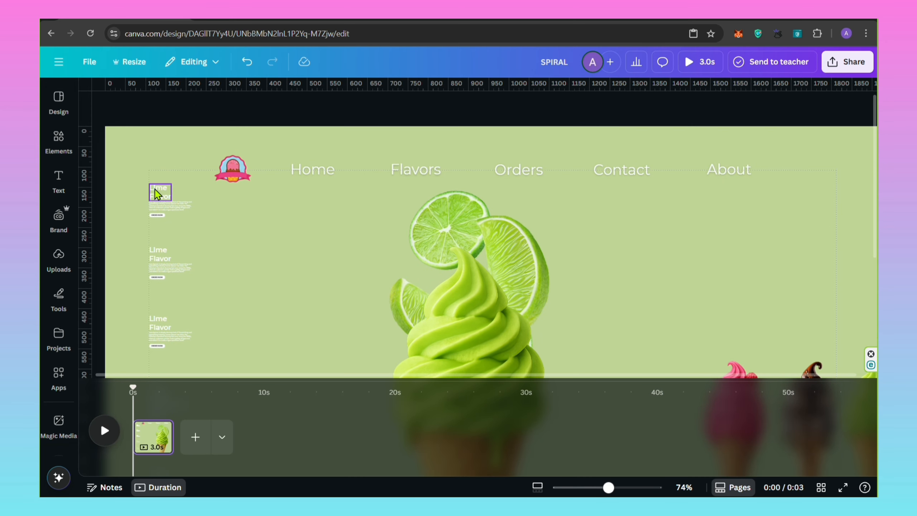
# Change the second text block's heading to "Rasberry Flavor".
pyautogui.click(165, 259)
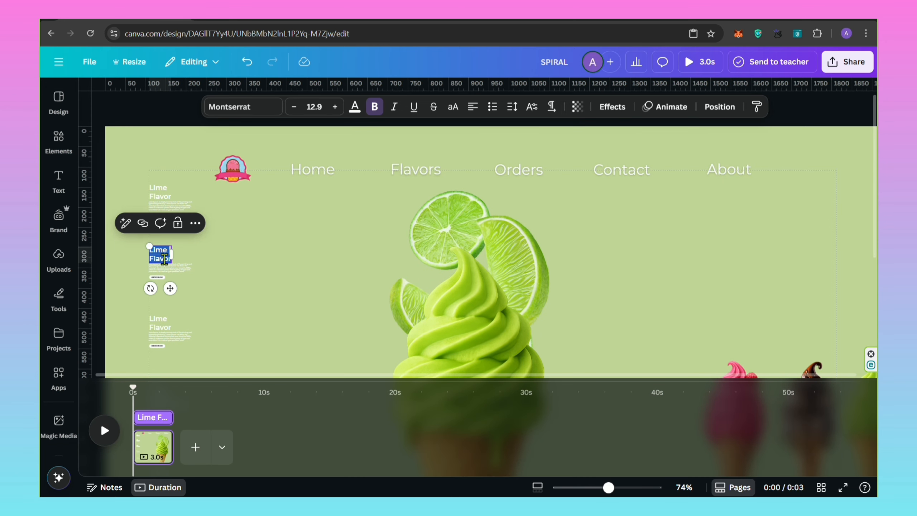
pyautogui.write('Rasber')
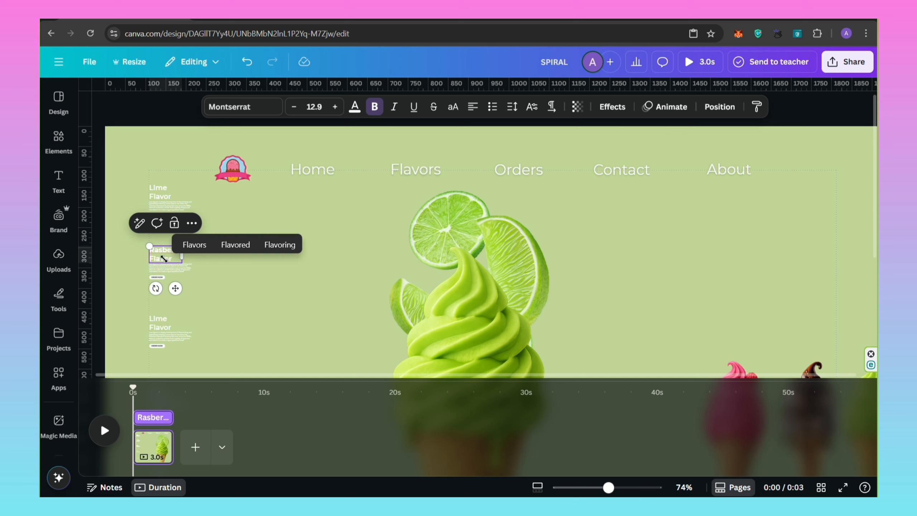
pyautogui.click(199, 297)
# Change the third text block's heading to "Chocolate Flavor".
pyautogui.scroll(-2, 180, 286)
pyautogui.click(164, 270)
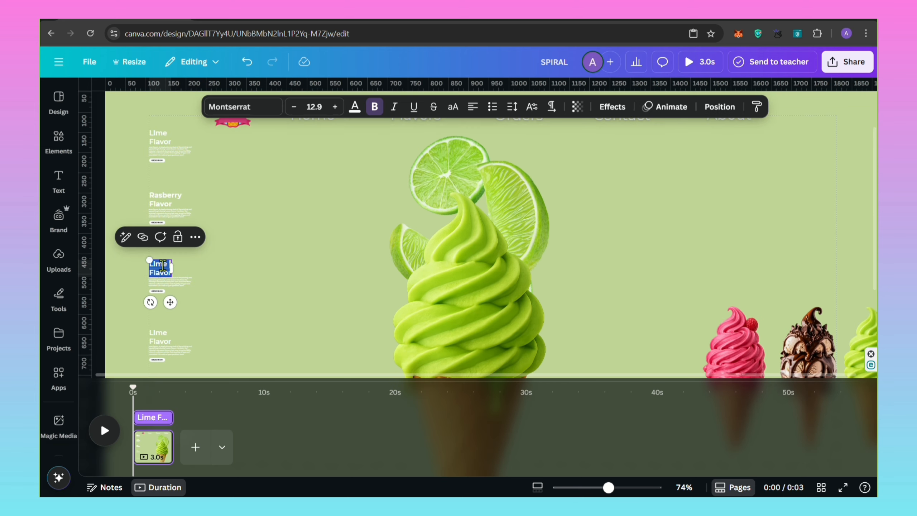
pyautogui.write('Chocola')
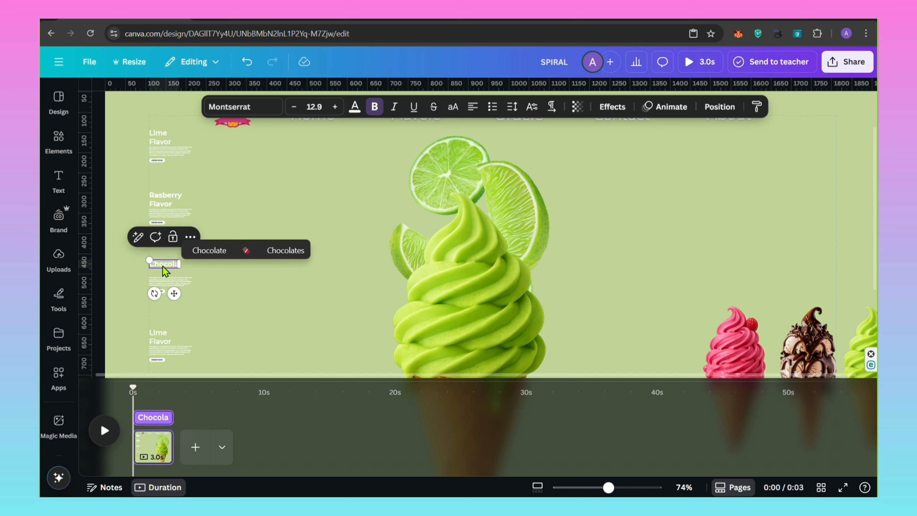
pyautogui.write('te Flavor')
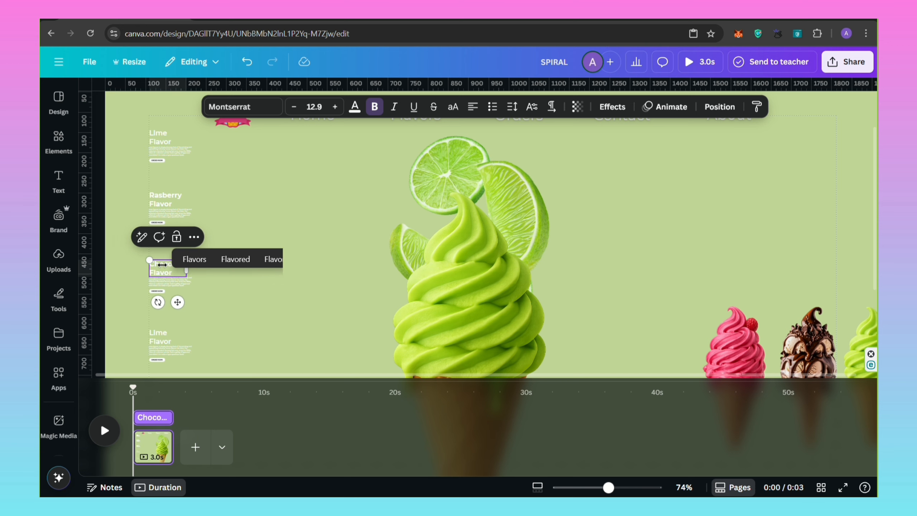
pyautogui.click(204, 312)
# Change the lowest text block's heading to "Rasberry Flavor", leaving the fourth block as "Lime Flavor".
pyautogui.scroll(-4, 171, 262)
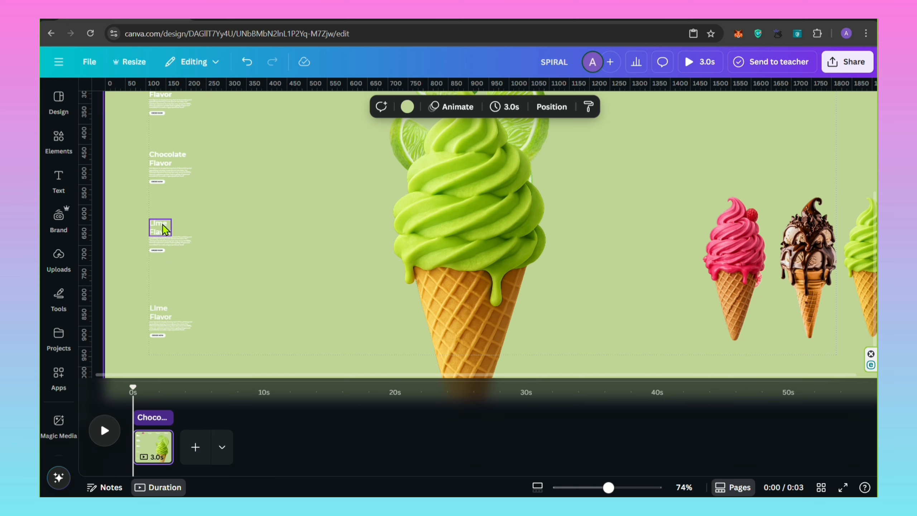
pyautogui.scroll(-1, 164, 228)
pyautogui.doubleClick(165, 287)
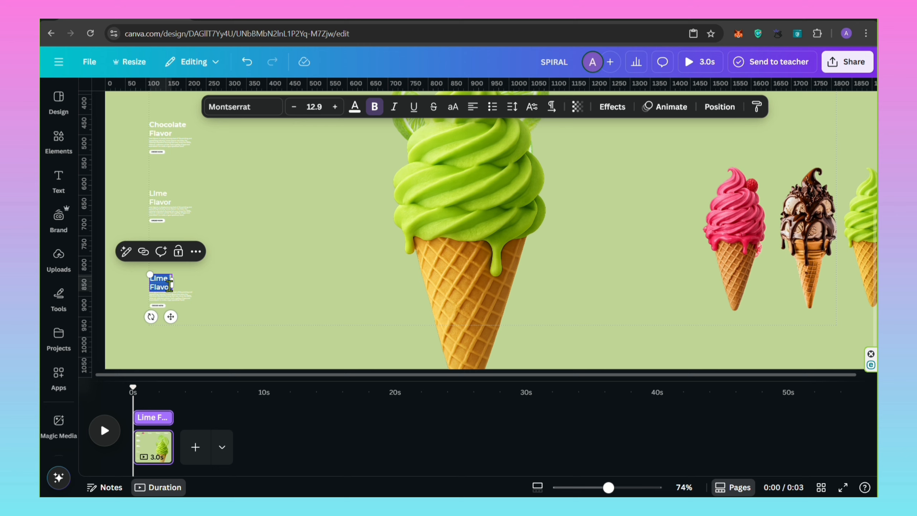
pyautogui.write('Rasber')
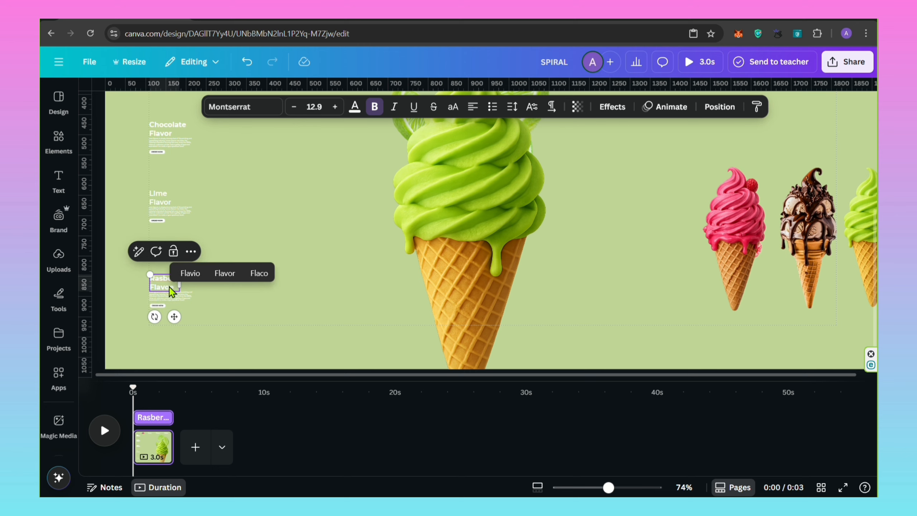
# Duplicate the lowest Rasberry Flavor text block and place the copy beneath it as a sixth block at the foot of the page.
pyautogui.click(186, 267)
pyautogui.moveTo(186, 267); pyautogui.dragTo(141, 307)
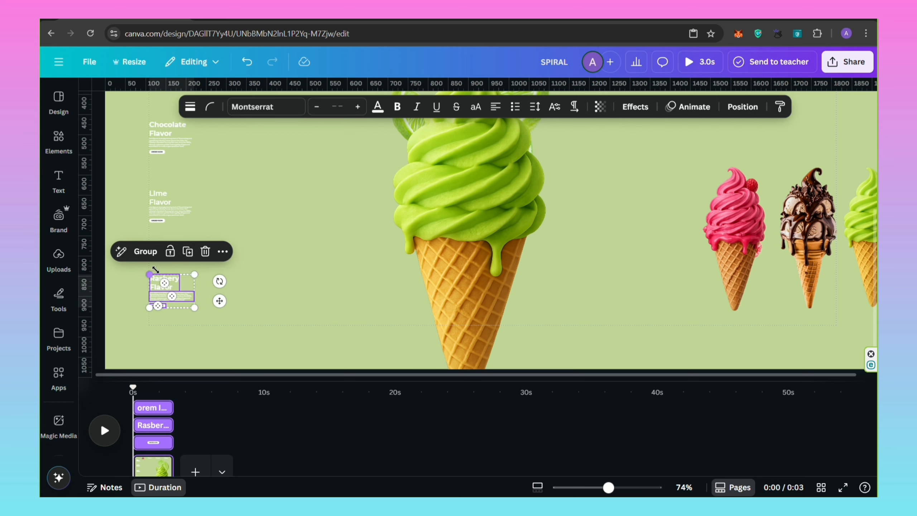
pyautogui.click(188, 252)
pyautogui.moveTo(226, 307); pyautogui.dragTo(218, 364)
pyautogui.scroll(-3, 245, 301)
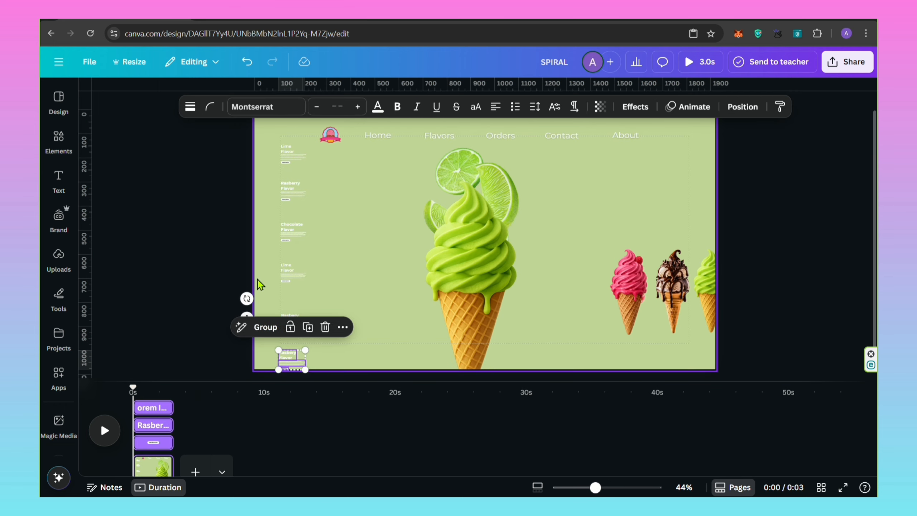
# Group all six flavor text blocks and move the grouped column down along the page's left margin.
pyautogui.moveTo(279, 148); pyautogui.dragTo(301, 352)
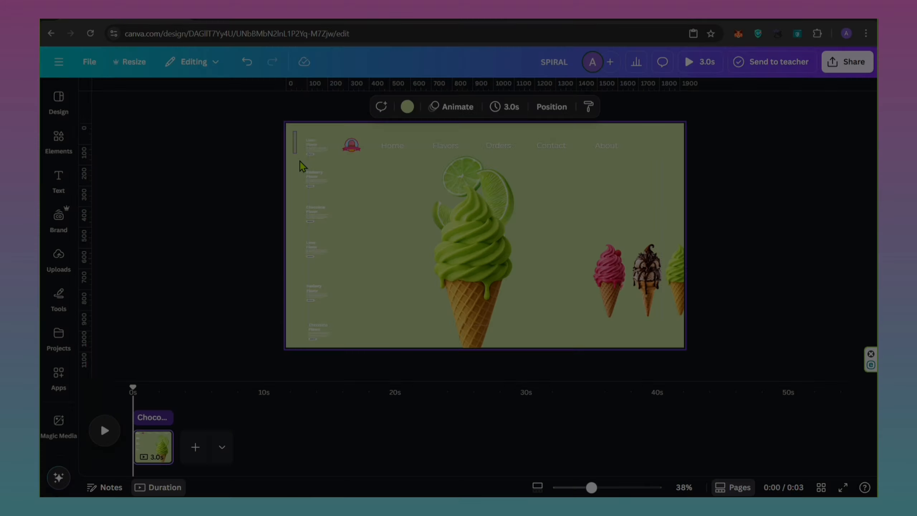
pyautogui.moveTo(303, 168); pyautogui.dragTo(333, 346)
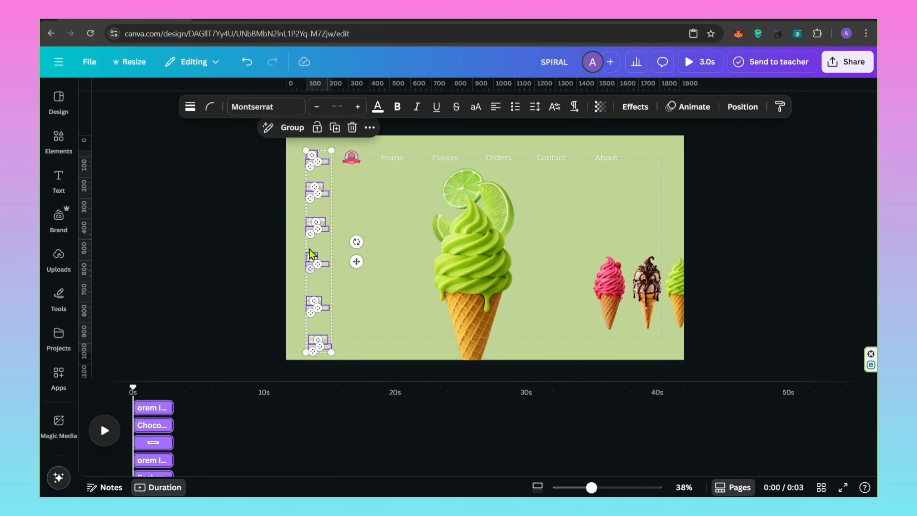
pyautogui.click(288, 130)
pyautogui.moveTo(327, 283); pyautogui.dragTo(329, 401)
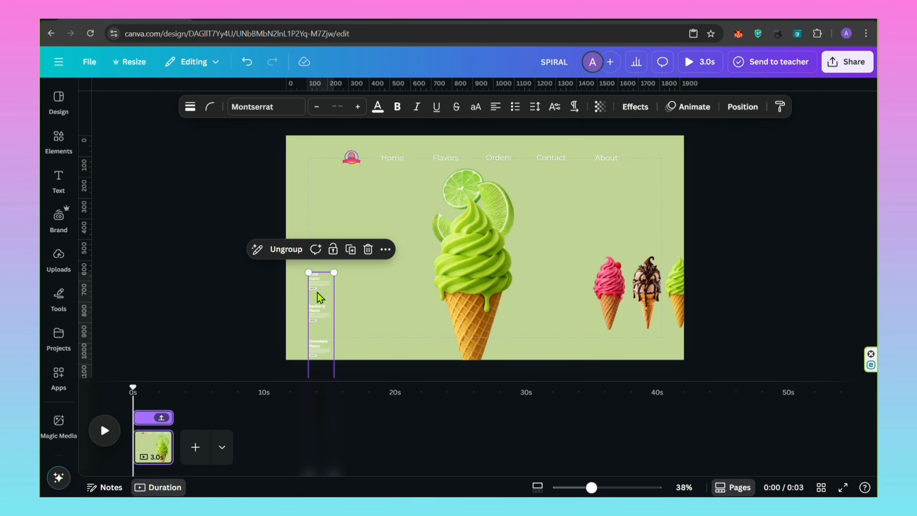
# Enlarge the grouped text column until its Lime Flavor block fills the space left of the hero cone.
pyautogui.moveTo(320, 299); pyautogui.dragTo(463, 160)
pyautogui.moveTo(355, 200); pyautogui.dragTo(353, 308)
pyautogui.moveTo(362, 237); pyautogui.dragTo(466, 142)
pyautogui.moveTo(359, 190); pyautogui.dragTo(359, 298)
pyautogui.moveTo(377, 216); pyautogui.dragTo(596, 49)
pyautogui.moveTo(377, 207); pyautogui.dragTo(375, 342)
pyautogui.moveTo(374, 206); pyautogui.dragTo(373, 343)
pyautogui.moveTo(409, 249); pyautogui.dragTo(397, 301)
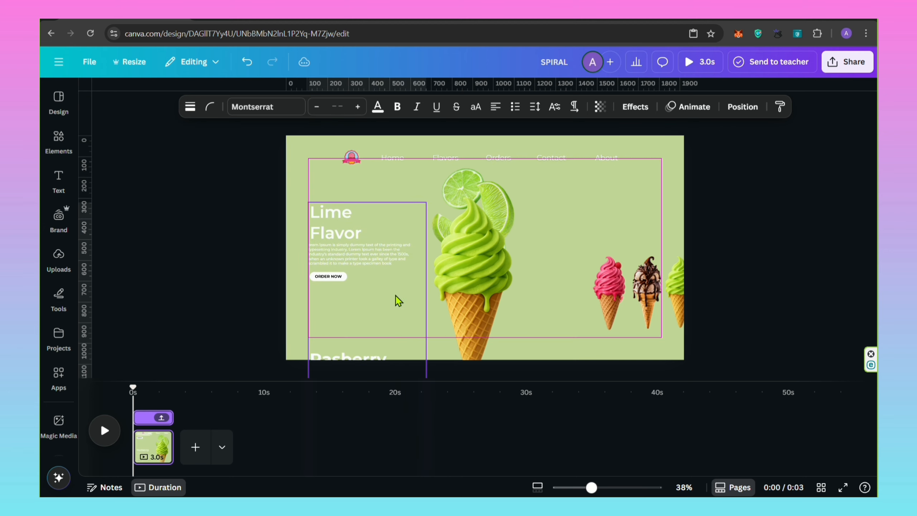
# Fine-tune the text column's size and position so the Lime Flavor block sits beside the lime hero cone.
pyautogui.moveTo(423, 201); pyautogui.dragTo(455, 117)
pyautogui.moveTo(402, 219); pyautogui.dragTo(400, 266)
pyautogui.moveTo(436, 169); pyautogui.dragTo(457, 101)
pyautogui.moveTo(399, 177); pyautogui.dragTo(403, 263)
pyautogui.moveTo(443, 192); pyautogui.dragTo(429, 215)
pyautogui.click(217, 217)
pyautogui.click(319, 224)
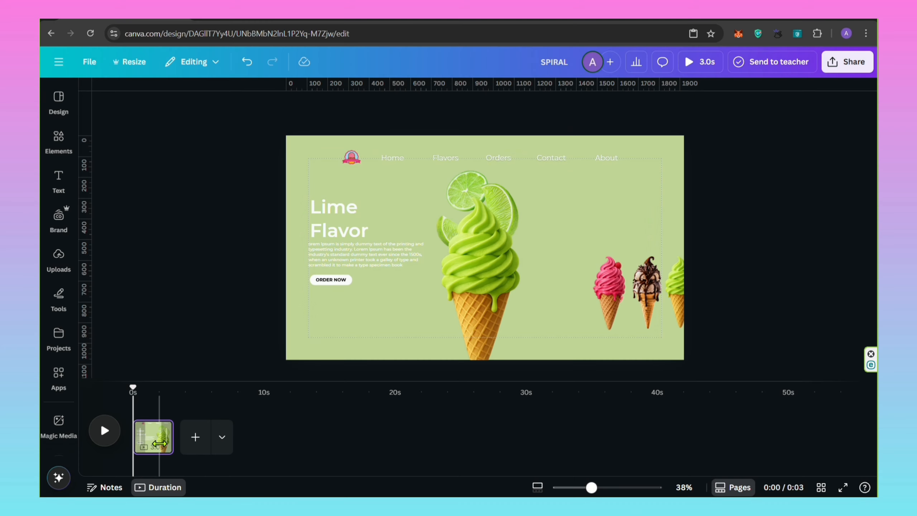
# Duplicate the lime page and enlarge the raspberry cone on the copy to a hero of about 419 × 949.
pyautogui.click(158, 429)
pyautogui.click(172, 246)
pyautogui.click(610, 292)
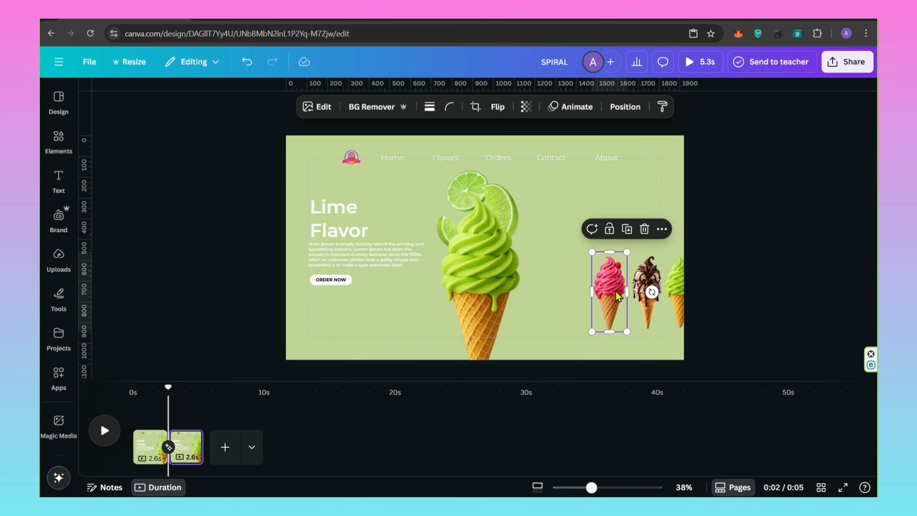
pyautogui.moveTo(591, 252); pyautogui.dragTo(566, 196)
pyautogui.moveTo(566, 331); pyautogui.dragTo(482, 339)
pyautogui.moveTo(519, 197); pyautogui.dragTo(524, 184)
pyautogui.moveTo(442, 372); pyautogui.dragTo(432, 379)
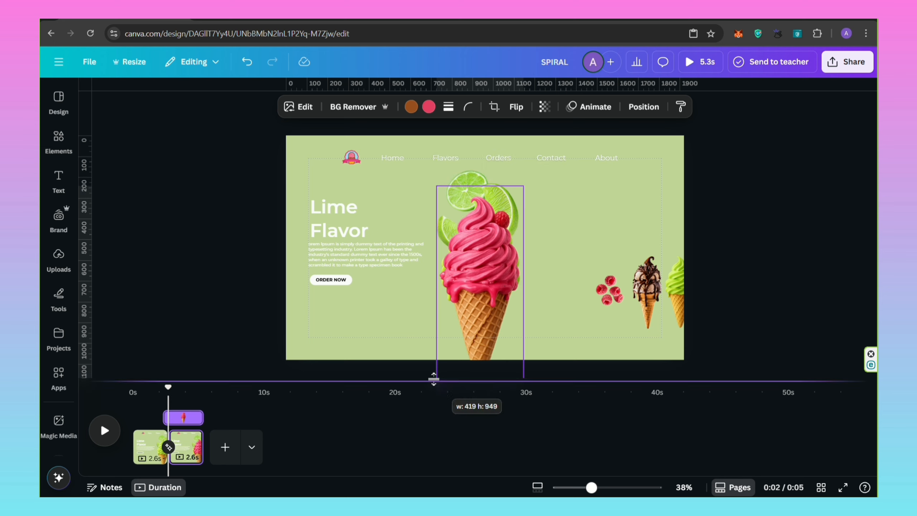
pyautogui.moveTo(471, 258); pyautogui.dragTo(443, 268)
# Shrink the large lime cone and its lime slices and move them to the right of the raspberry hero.
pyautogui.click(507, 256)
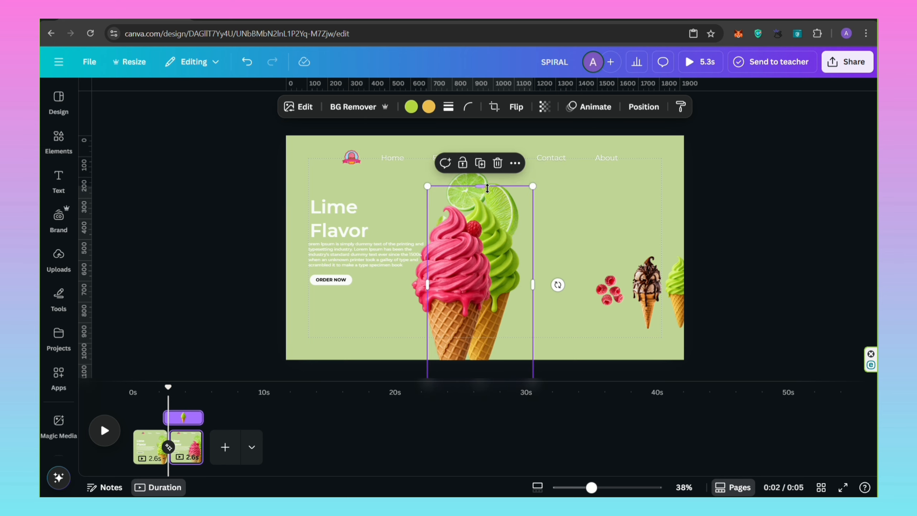
pyautogui.keyDown('shift'); pyautogui.click(486, 181); pyautogui.keyUp('shift')
pyautogui.moveTo(490, 221); pyautogui.dragTo(567, 223)
pyautogui.moveTo(609, 172); pyautogui.dragTo(545, 293)
pyautogui.moveTo(532, 323); pyautogui.dragTo(563, 276)
# Enlarge the loose raspberries and arrange them around the top of the raspberry hero cone.
pyautogui.click(613, 302)
pyautogui.moveTo(472, 287); pyautogui.dragTo(496, 271)
pyautogui.click(611, 296)
pyautogui.moveTo(569, 302); pyautogui.dragTo(659, 282)
pyautogui.moveTo(594, 275); pyautogui.dragTo(531, 205)
pyautogui.moveTo(567, 252); pyautogui.dragTo(466, 217)
pyautogui.click(549, 241)
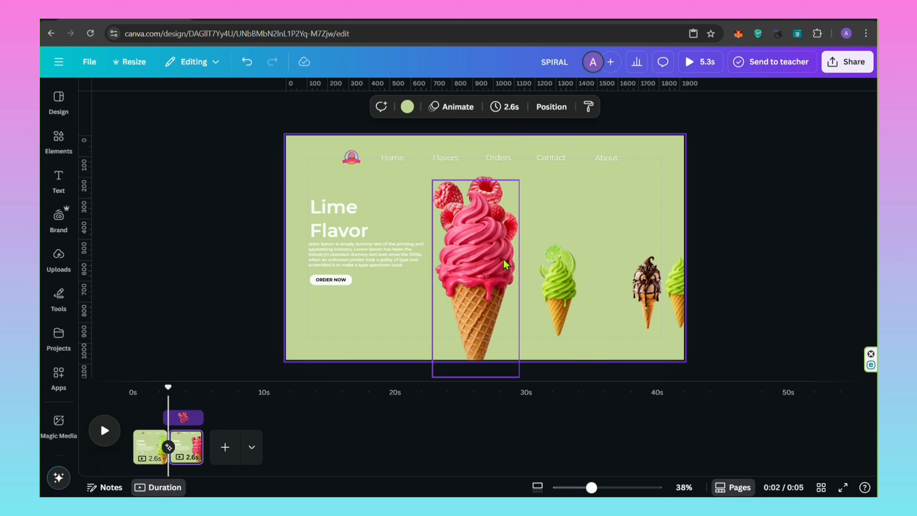
pyautogui.moveTo(455, 272)
pyautogui.mouseDown()
pyautogui.moveTo(463, 274)
pyautogui.moveTo(455, 278)
pyautogui.mouseUp()
pyautogui.moveTo(483, 178); pyautogui.dragTo(483, 172)
pyautogui.moveTo(473, 289); pyautogui.dragTo(490, 290)
# Move the extra lime cone beside the chocolate cone off the page's right edge.
pyautogui.click(555, 276)
pyautogui.click(672, 269)
pyautogui.moveTo(674, 271); pyautogui.dragTo(749, 276)
pyautogui.moveTo(679, 284); pyautogui.dragTo(750, 287)
# Shrink the remaining lime cone and place it directly left of the small chocolate cone.
pyautogui.click(575, 269)
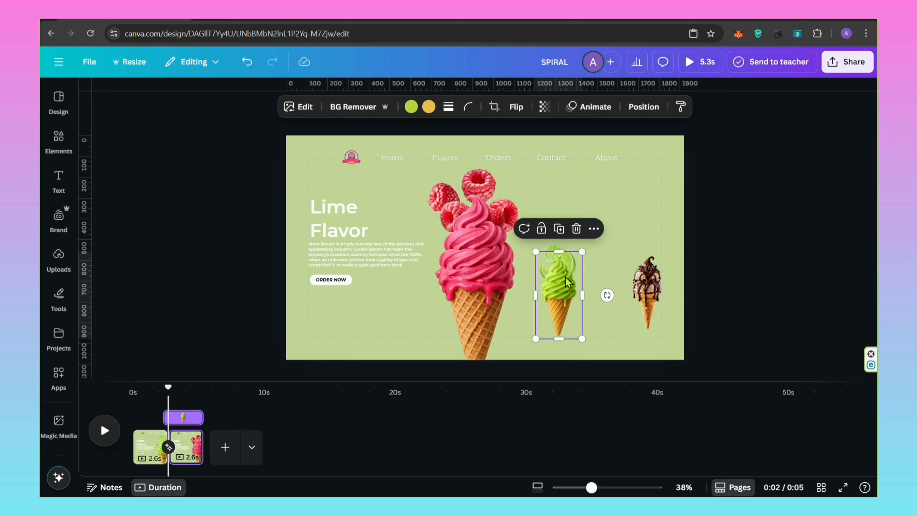
pyautogui.moveTo(566, 279); pyautogui.dragTo(607, 273)
pyautogui.moveTo(580, 331); pyautogui.dragTo(584, 326)
pyautogui.moveTo(595, 295); pyautogui.dragTo(596, 302)
pyautogui.moveTo(629, 252); pyautogui.dragTo(621, 275)
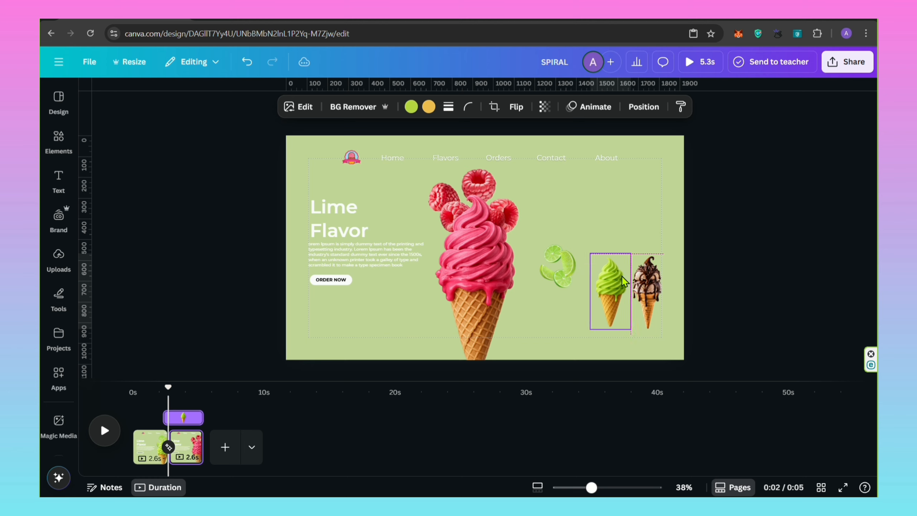
# Shrink and rotate the lime slices to fit behind the small lime cone, and move both to the right of the chocolate cone.
pyautogui.click(556, 274)
pyautogui.moveTo(556, 274); pyautogui.dragTo(607, 274)
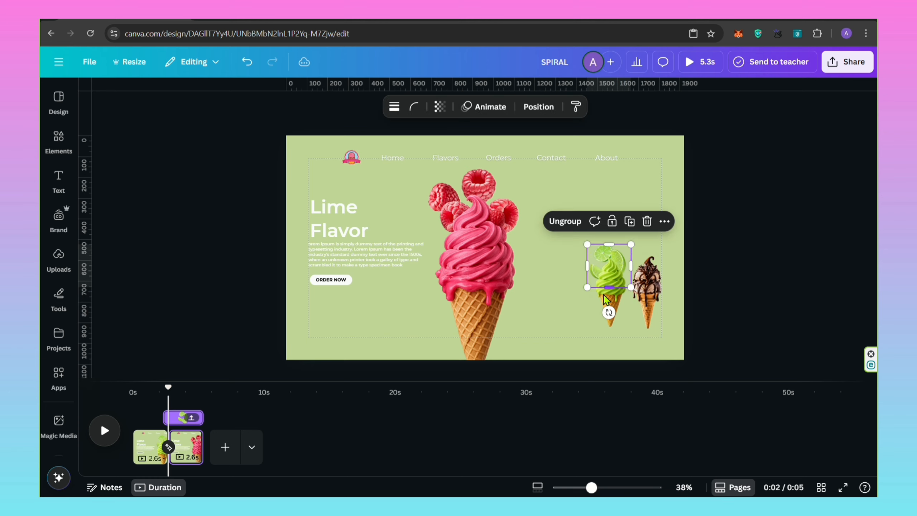
pyautogui.moveTo(609, 312); pyautogui.dragTo(616, 258)
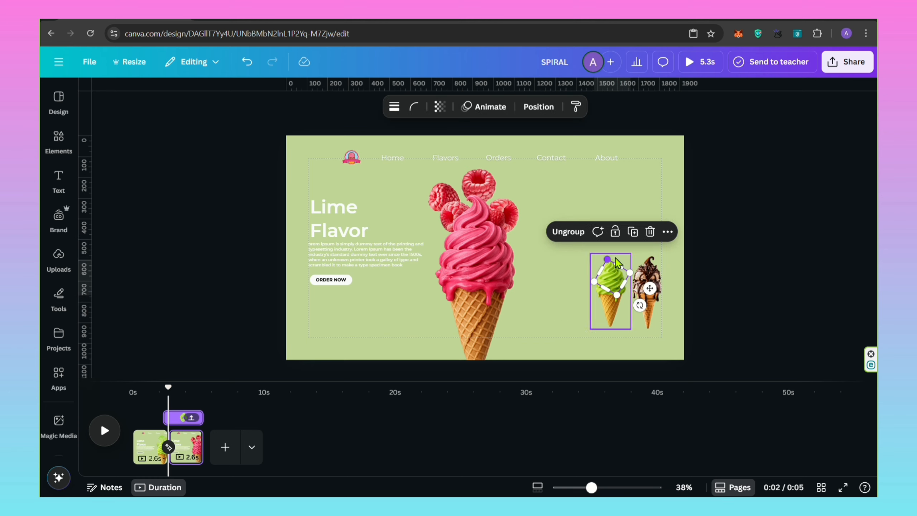
pyautogui.moveTo(645, 287); pyautogui.dragTo(642, 300)
pyautogui.moveTo(587, 261); pyautogui.dragTo(649, 294)
pyautogui.click(621, 292)
pyautogui.click(673, 296)
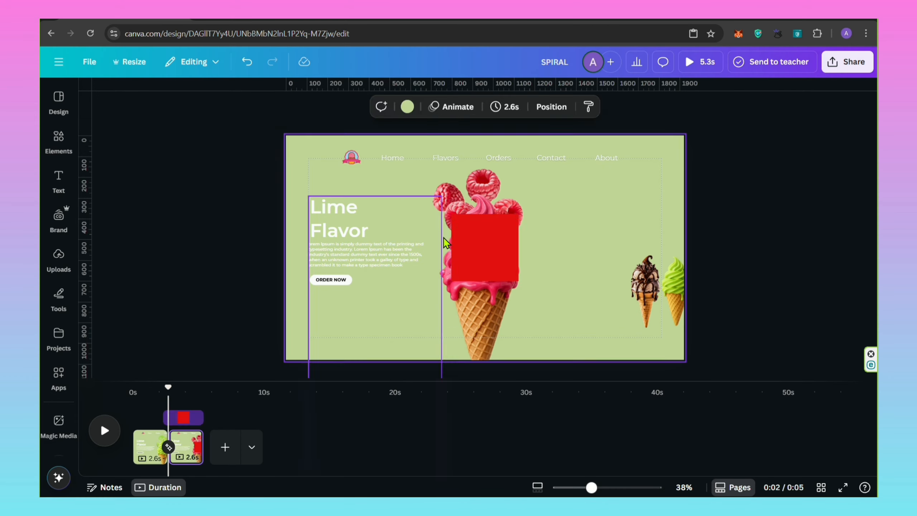
# Cover the page header with a full-width red rectangle, layered behind the menu and raspberry cone but above the flavor text group.
pyautogui.moveTo(458, 235); pyautogui.dragTo(677, 209)
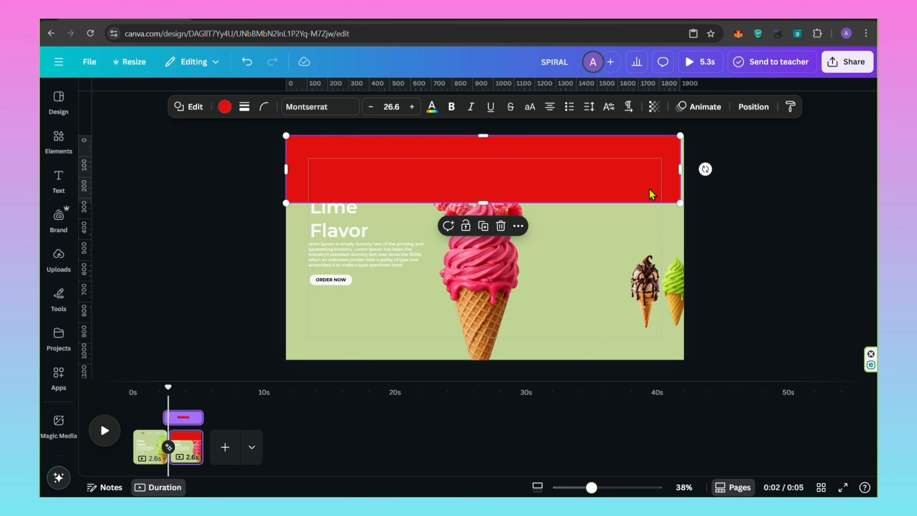
pyautogui.moveTo(678, 169); pyautogui.dragTo(688, 170)
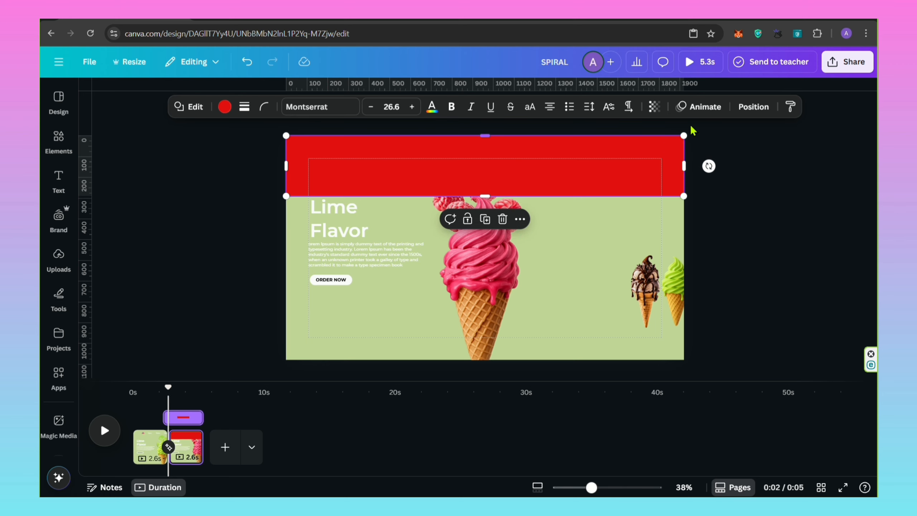
pyautogui.click(753, 106)
pyautogui.moveTo(177, 233); pyautogui.dragTo(185, 386)
pyautogui.scroll(-2, 187, 383)
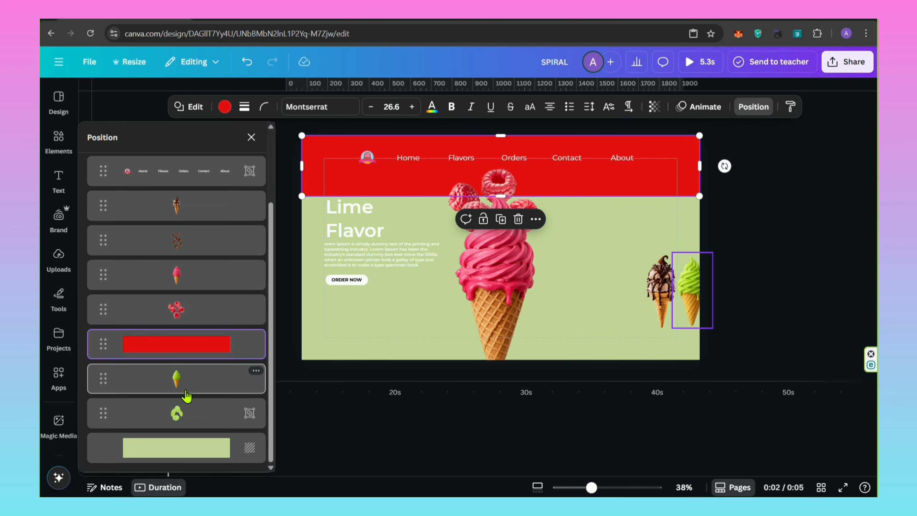
pyautogui.scroll(2, 194, 413)
pyautogui.moveTo(195, 231); pyautogui.dragTo(207, 336)
pyautogui.click(251, 144)
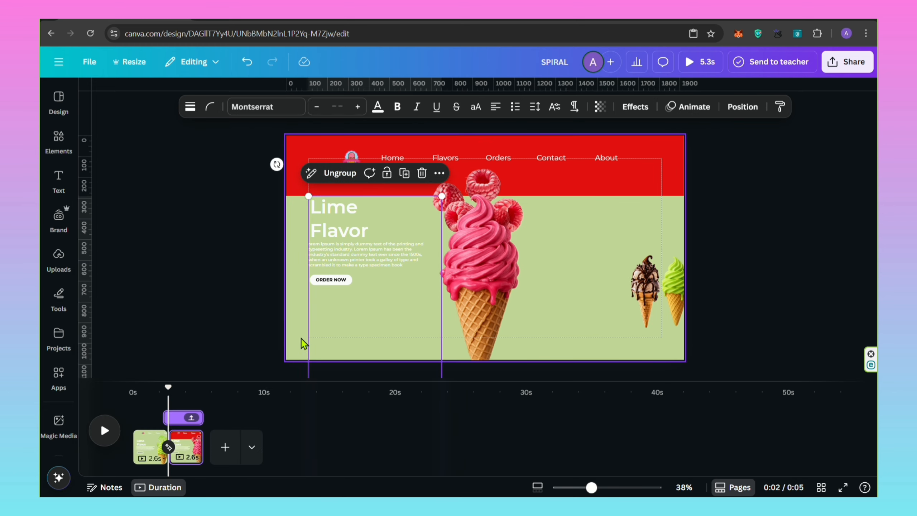
# Set the second page's background color to #FF91AD.
pyautogui.click(296, 351)
pyautogui.click(407, 106)
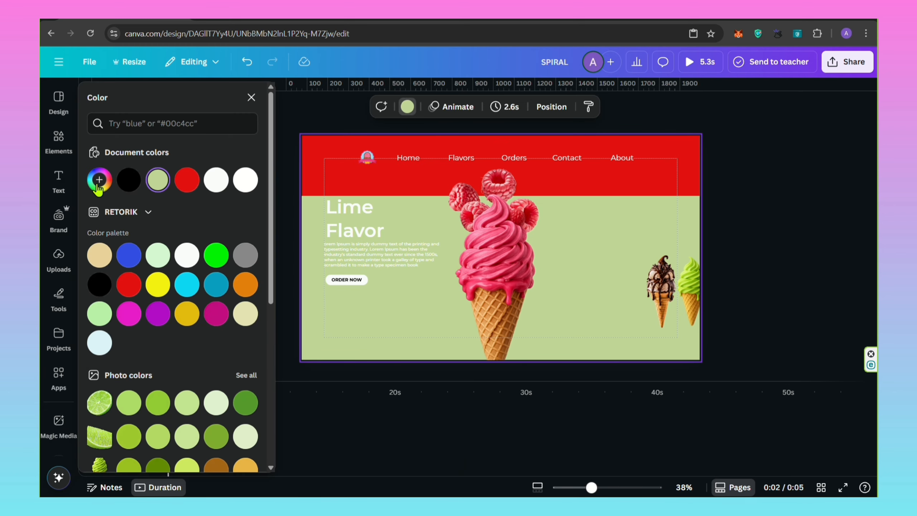
pyautogui.click(100, 179)
pyautogui.write('FF')
pyautogui.press('BackSpace')
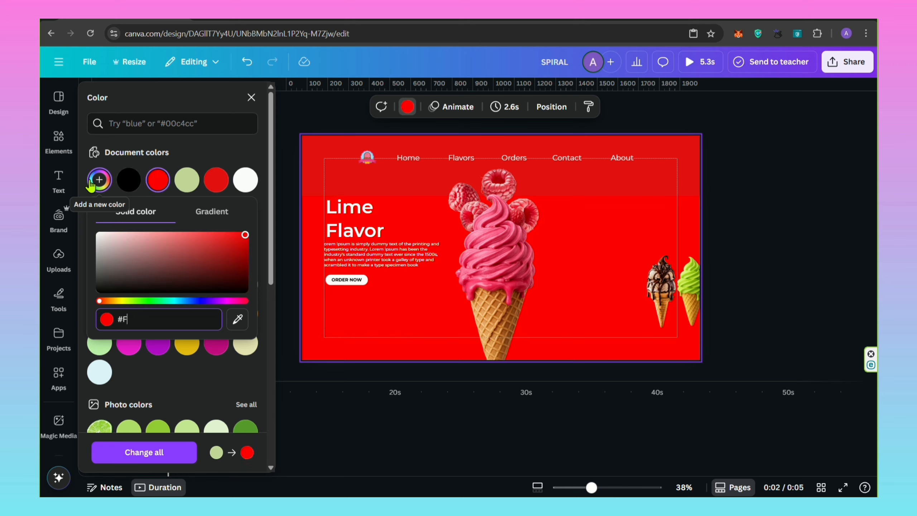
pyautogui.write('F91AD')
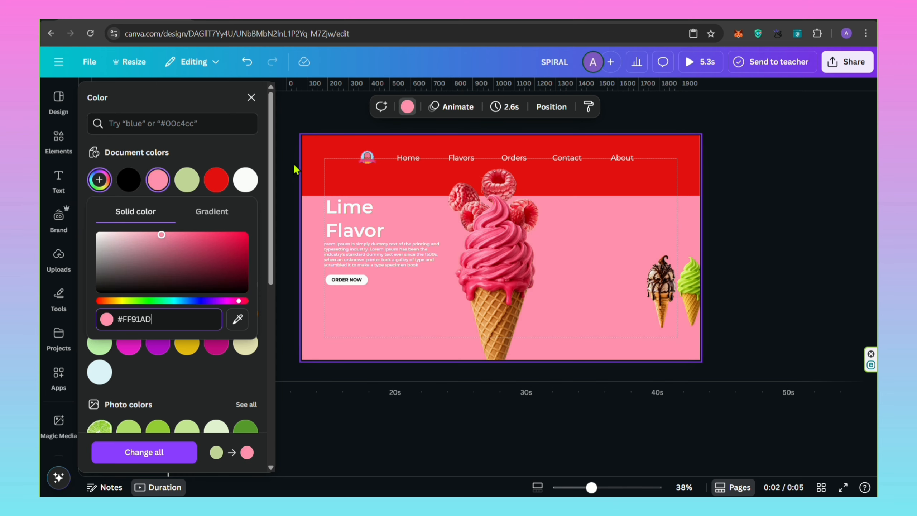
# Recolor the header rectangle with the same pink as the page background.
pyautogui.click(313, 179)
pyautogui.click(162, 218)
pyautogui.click(251, 138)
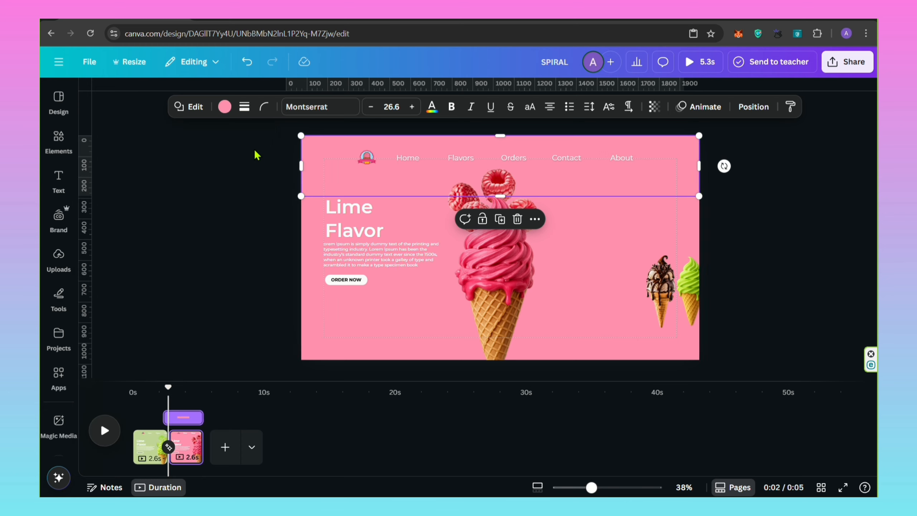
# Shift the text column up until the Rasberry Flavor block sits beside the hero, and nudge the small chocolate and lime cones left.
pyautogui.click(214, 220)
pyautogui.moveTo(367, 306); pyautogui.dragTo(383, 232)
pyautogui.moveTo(390, 273); pyautogui.dragTo(410, 190)
pyautogui.click(235, 219)
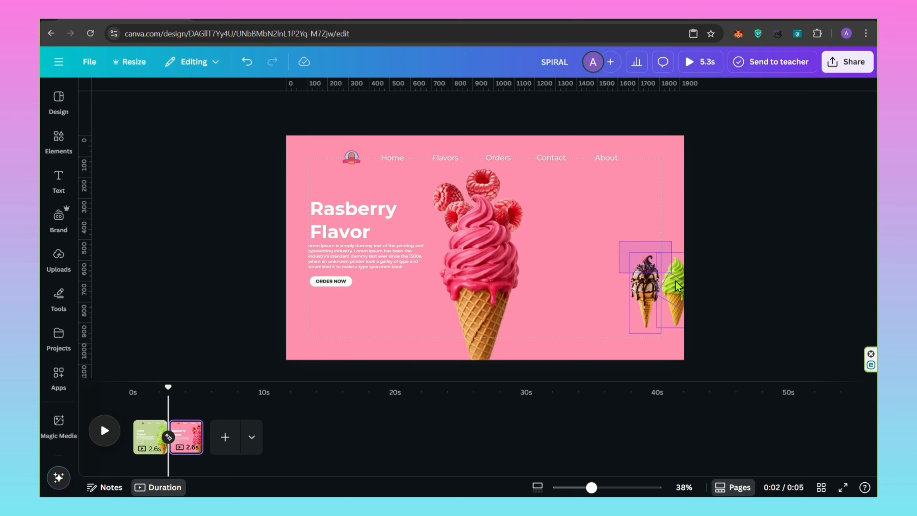
pyautogui.click(642, 277)
pyautogui.click(723, 259)
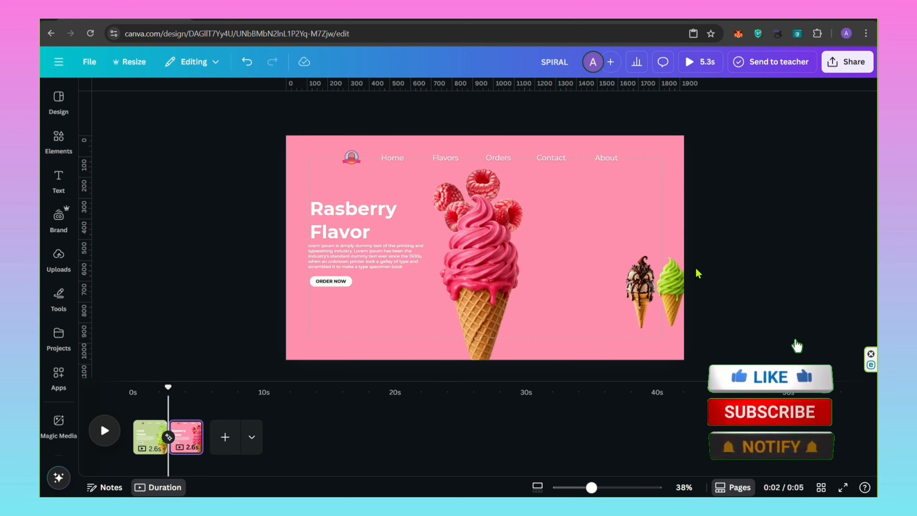
# Duplicate the raspberry page and enlarge the chocolate cone on the copy to about 374 × 935, placing it beside the raspberry cone.
pyautogui.click(187, 428)
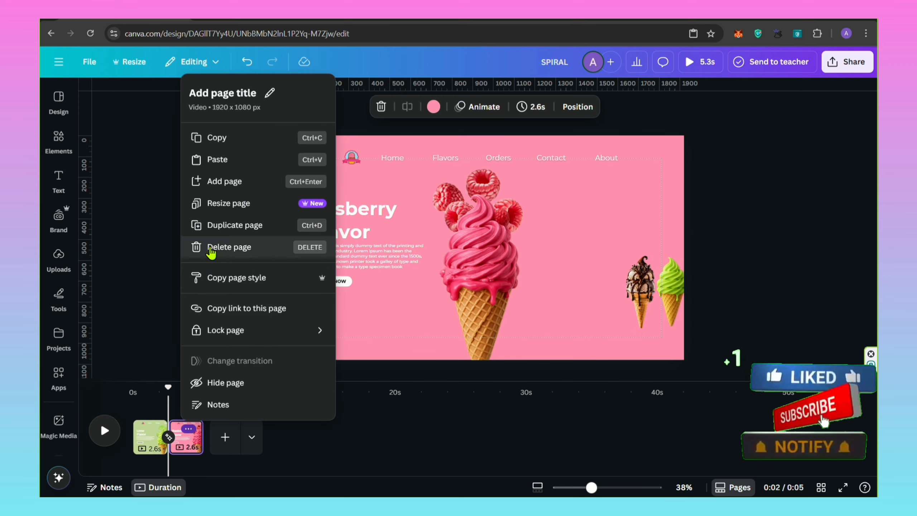
pyautogui.click(195, 225)
pyautogui.click(642, 299)
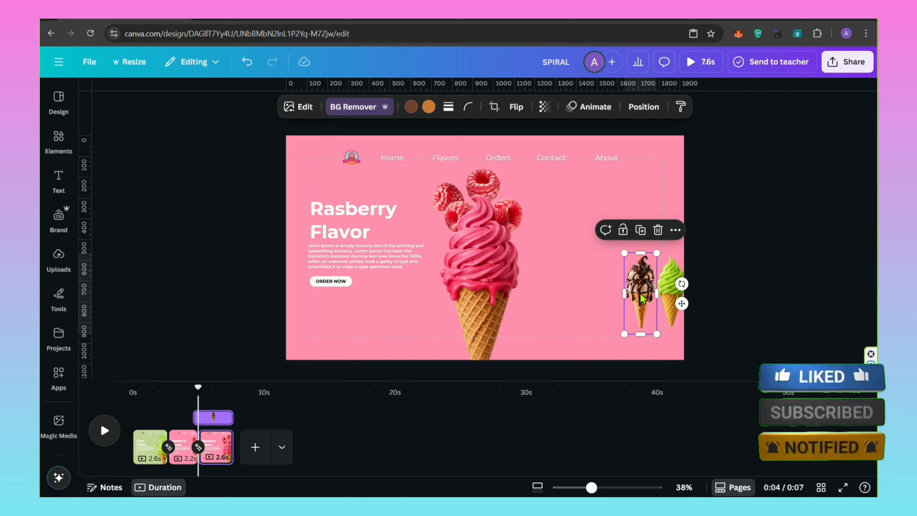
pyautogui.moveTo(625, 254); pyautogui.dragTo(603, 201)
pyautogui.moveTo(603, 334); pyautogui.dragTo(585, 381)
pyautogui.moveTo(585, 202); pyautogui.dragTo(572, 189)
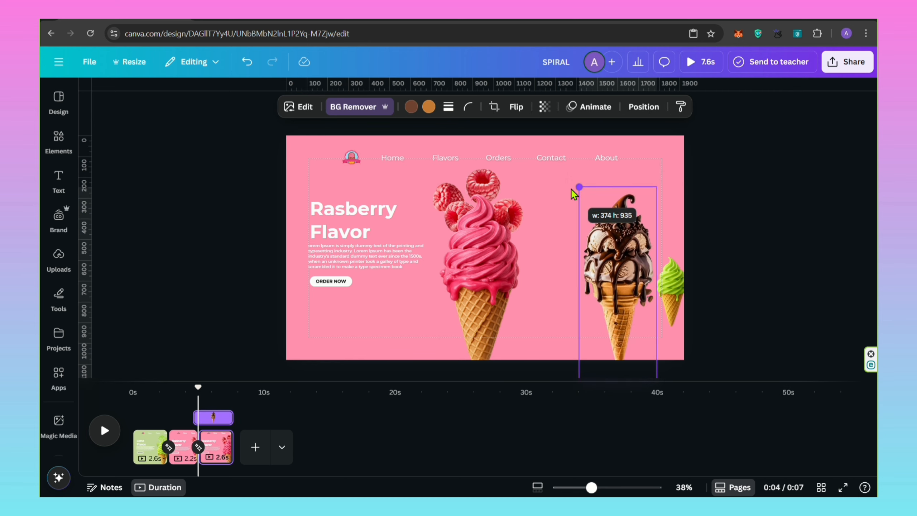
pyautogui.moveTo(620, 267); pyautogui.dragTo(555, 273)
# Shrink the large raspberry cone and its raspberries and move them to the page's right edge.
pyautogui.click(484, 251)
pyautogui.click(484, 185)
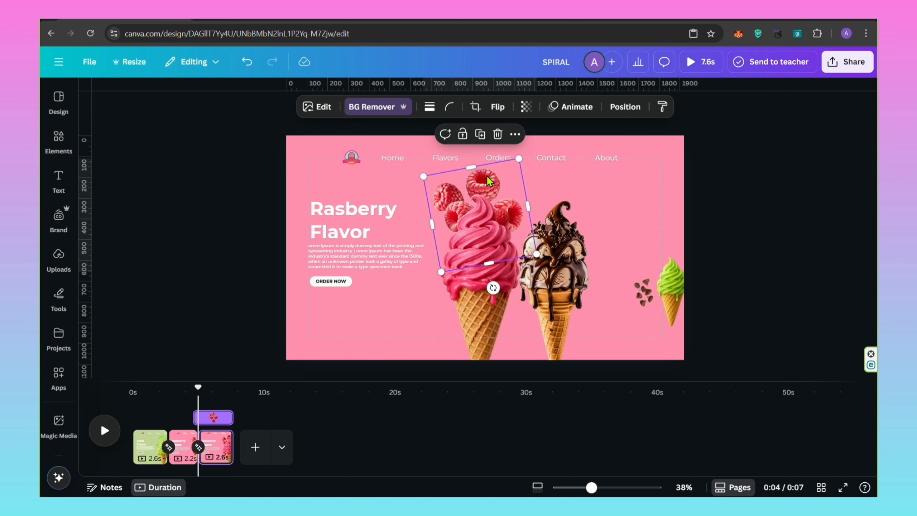
pyautogui.click(474, 271)
pyautogui.keyDown('shift'); pyautogui.click(484, 181); pyautogui.keyUp('shift')
pyautogui.moveTo(537, 158); pyautogui.dragTo(477, 273)
pyautogui.moveTo(456, 311); pyautogui.dragTo(683, 290)
# Place the chocolate cone as the central hero at about 391 × 977, and enlarge the chocolate pieces above its tip.
pyautogui.moveTo(567, 284); pyautogui.dragTo(514, 262)
pyautogui.moveTo(537, 195); pyautogui.dragTo(541, 184)
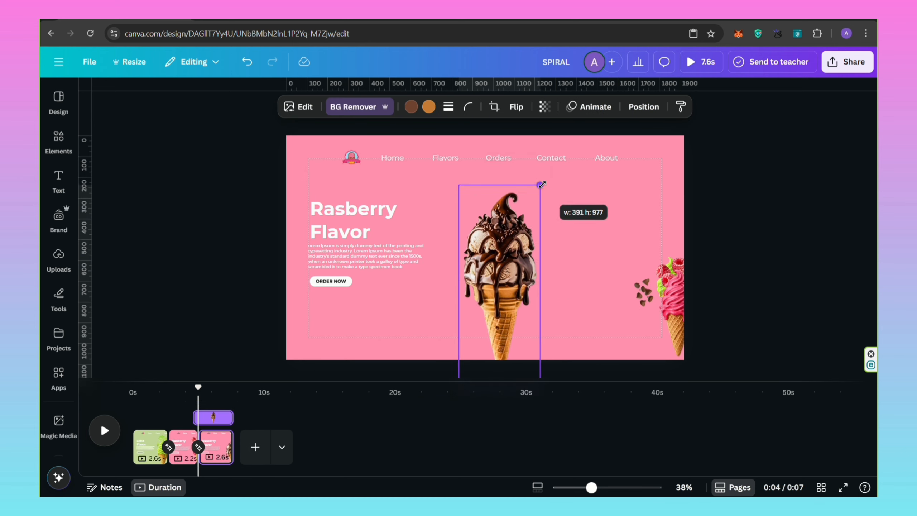
pyautogui.moveTo(647, 294)
pyautogui.mouseDown()
pyautogui.moveTo(621, 293)
pyautogui.moveTo(635, 292)
pyautogui.mouseUp()
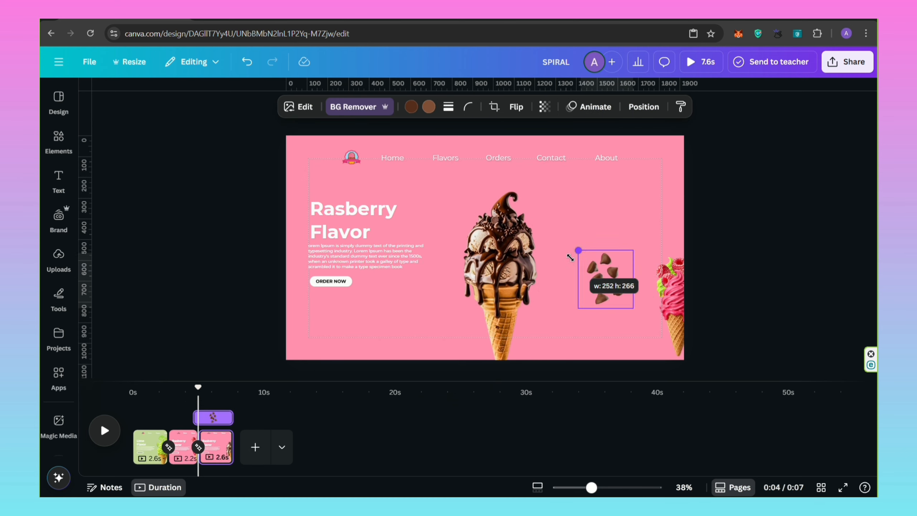
pyautogui.moveTo(570, 257); pyautogui.dragTo(557, 229)
pyautogui.moveTo(592, 265); pyautogui.dragTo(499, 202)
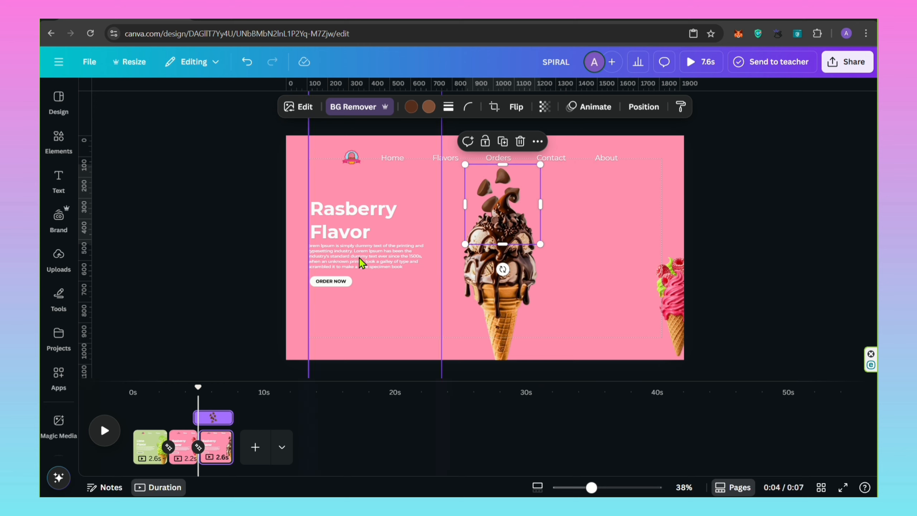
# Move the small raspberry and lime cones with their fruit inward from the page edge, rotating the raspberries to fit behind their cone.
pyautogui.moveTo(674, 299); pyautogui.dragTo(614, 296)
pyautogui.moveTo(668, 283); pyautogui.dragTo(613, 304)
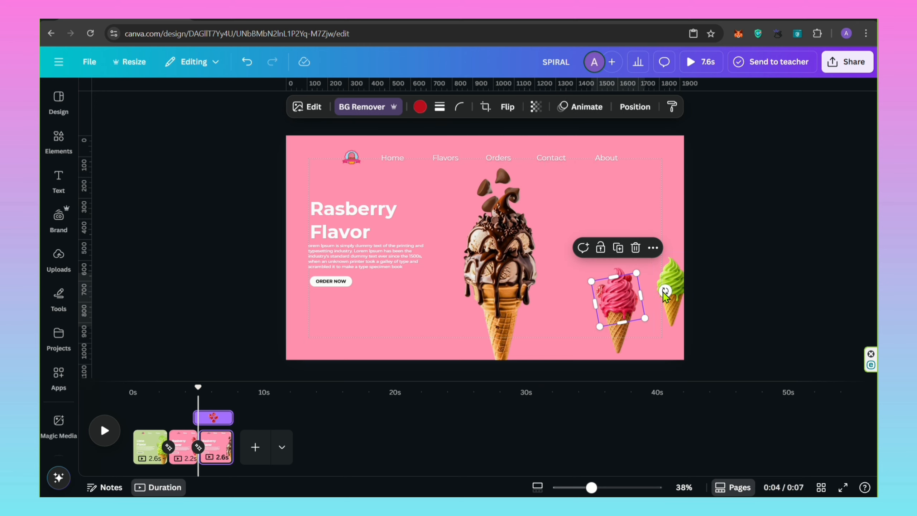
pyautogui.click(678, 300)
pyautogui.moveTo(617, 300); pyautogui.dragTo(610, 282)
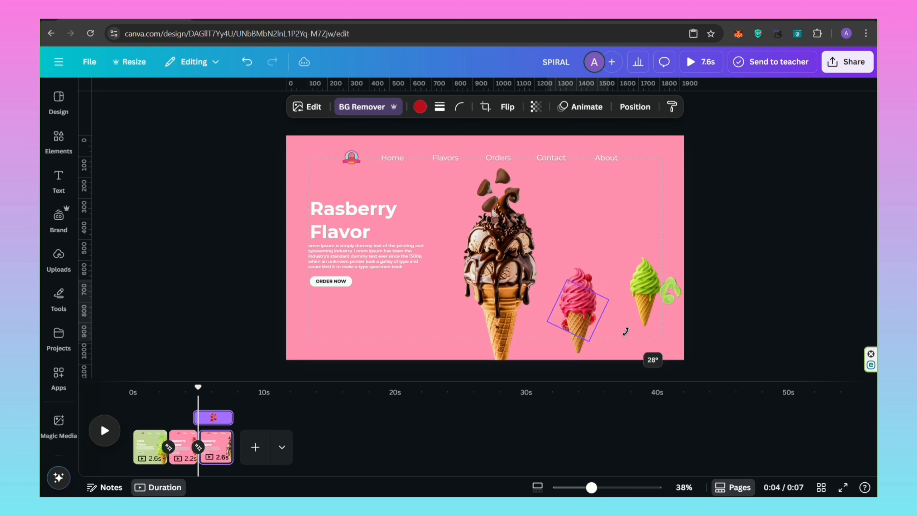
pyautogui.moveTo(580, 315); pyautogui.dragTo(575, 305)
pyautogui.moveTo(670, 289); pyautogui.dragTo(647, 284)
# Move the small raspberry cone together with its raspberries to the page's right edge, beside the lime cone.
pyautogui.moveTo(557, 260); pyautogui.dragTo(590, 312)
pyautogui.moveTo(576, 301); pyautogui.dragTo(668, 283)
pyautogui.moveTo(645, 337); pyautogui.dragTo(656, 318)
pyautogui.moveTo(675, 280); pyautogui.dragTo(678, 289)
pyautogui.click(595, 300)
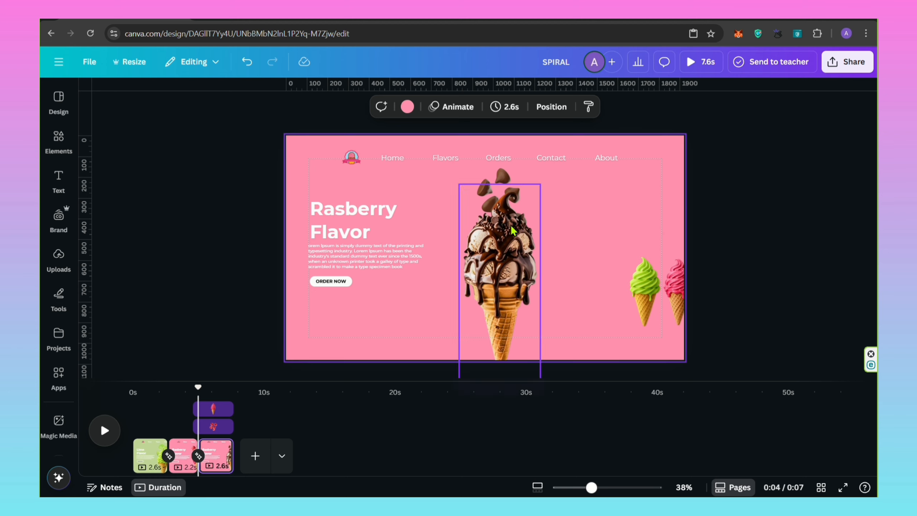
# Set both the page background and the header band to the chocolate tan colour #E09E68.
pyautogui.click(407, 106)
pyautogui.click(99, 180)
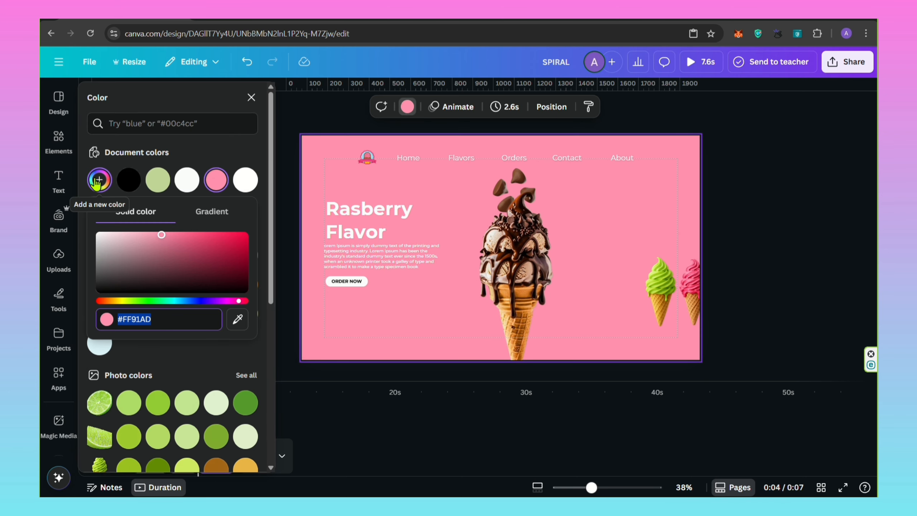
pyautogui.write('E09E68')
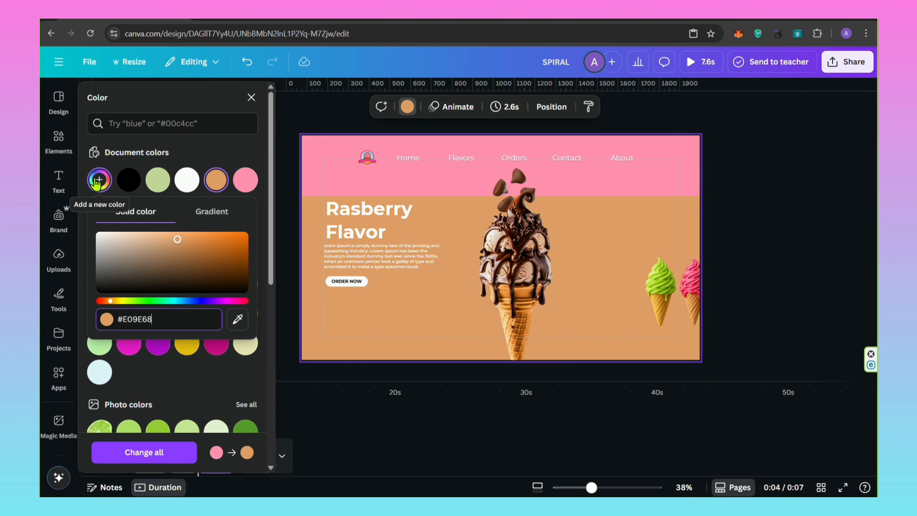
pyautogui.click(307, 183)
pyautogui.click(157, 219)
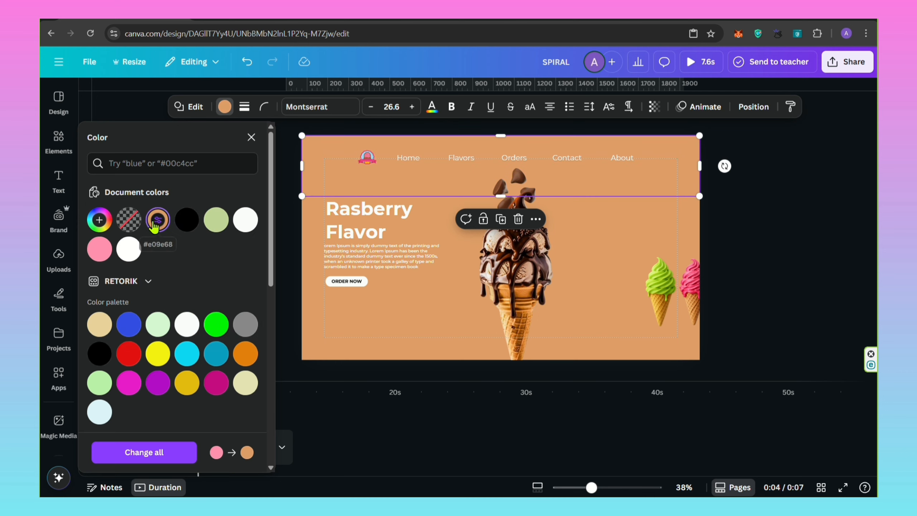
pyautogui.click(254, 137)
# Shift the text column up until the Chocolate Flavor block sits beside the hero cone.
pyautogui.click(390, 430)
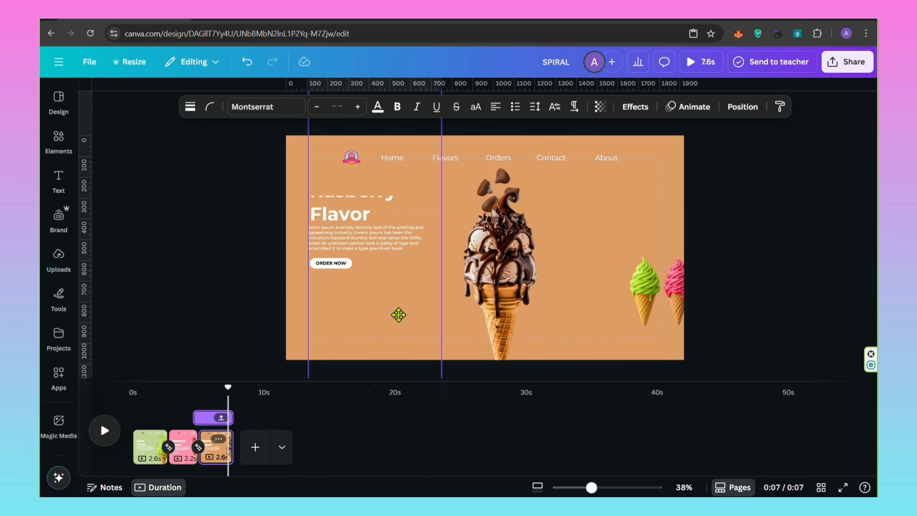
pyautogui.moveTo(397, 315); pyautogui.dragTo(426, 186)
pyautogui.click(228, 222)
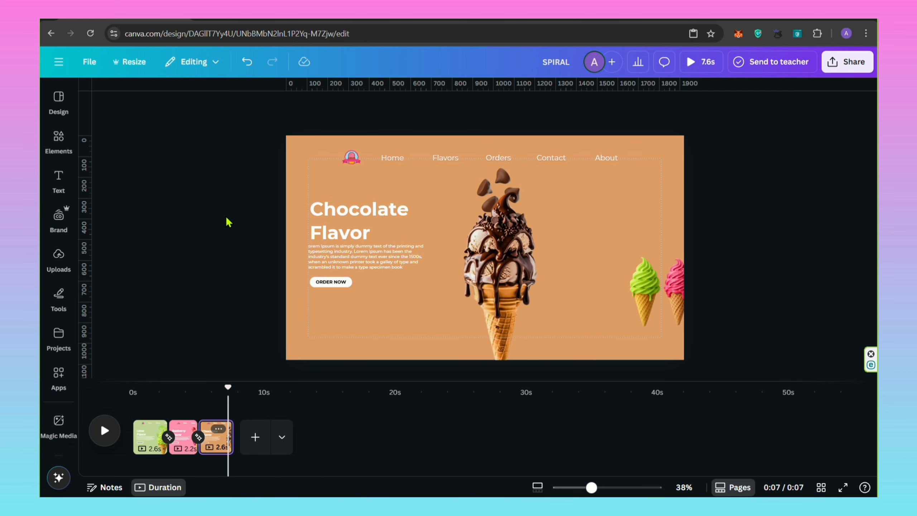
# Duplicate the chocolate page and, on the copy, shrink the chocolate pieces and tuck them behind the large cone.
pyautogui.click(218, 430)
pyautogui.click(252, 207)
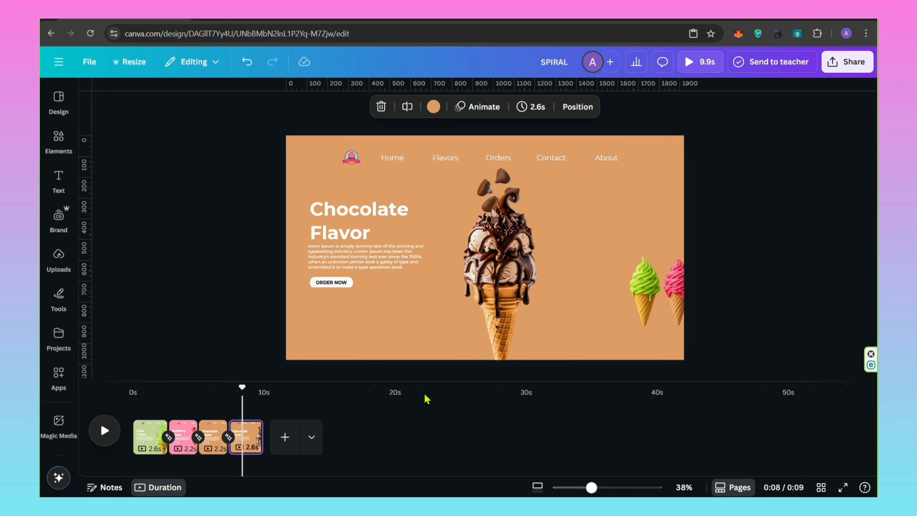
pyautogui.click(502, 180)
pyautogui.moveTo(506, 267); pyautogui.dragTo(501, 167)
pyautogui.moveTo(540, 164); pyautogui.dragTo(500, 207)
pyautogui.moveTo(483, 225); pyautogui.dragTo(493, 249)
pyautogui.click(518, 224)
pyautogui.moveTo(538, 185); pyautogui.dragTo(540, 183)
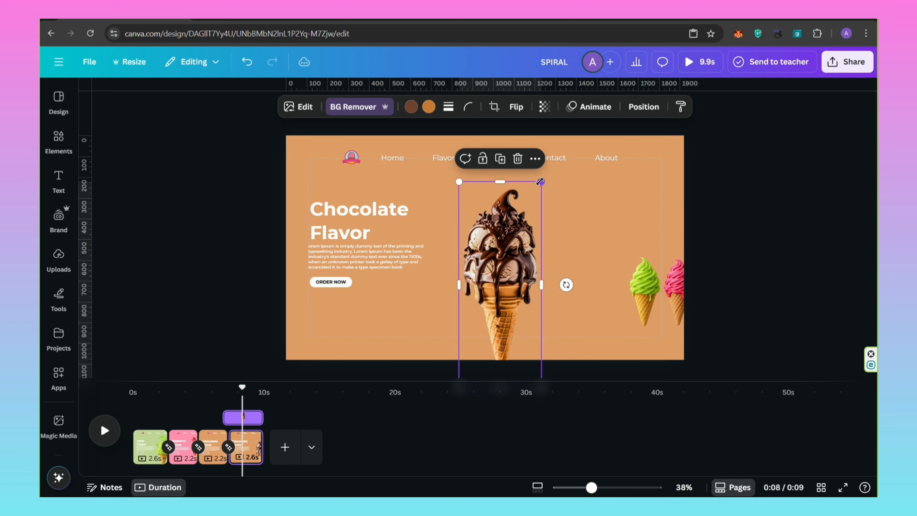
# Enlarge the lime cone to hero size and place it at the page centre, overlapping the chocolate cone.
pyautogui.click(640, 277)
pyautogui.moveTo(626, 254); pyautogui.dragTo(591, 192)
pyautogui.moveTo(591, 330); pyautogui.dragTo(489, 326)
pyautogui.click(534, 318)
# Select the chocolate cone and its pieces together through the layers, move them off the centre and shrink them to a small cone.
pyautogui.click(504, 293)
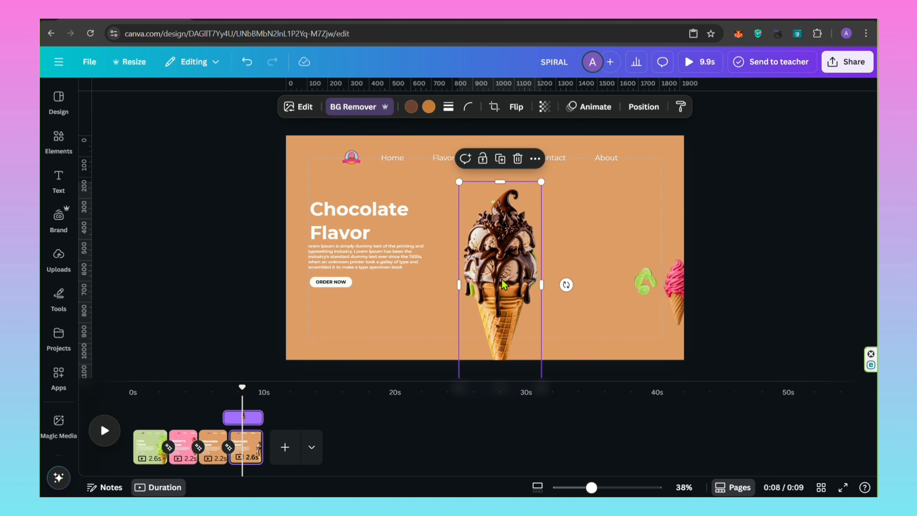
pyautogui.click(642, 107)
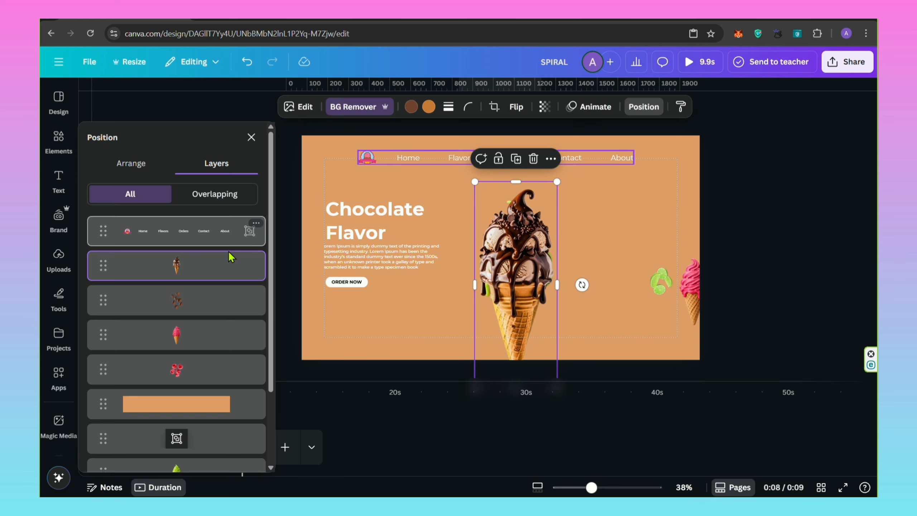
pyautogui.keyDown('shift'); pyautogui.click(191, 303); pyautogui.keyUp('shift')
pyautogui.moveTo(514, 248); pyautogui.dragTo(600, 244)
pyautogui.moveTo(642, 178); pyautogui.dragTo(586, 321)
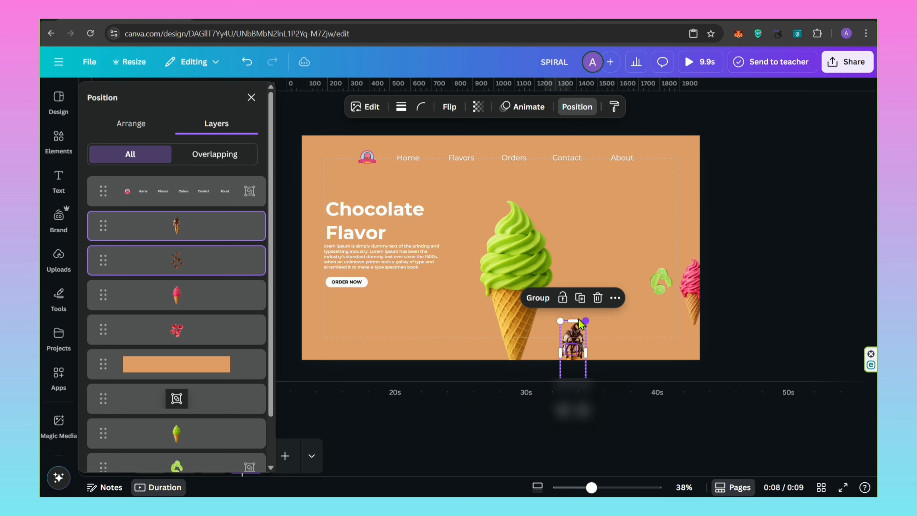
# Enlarge the lime slices group and position it around the tip of the central lime cone.
pyautogui.click(661, 276)
pyautogui.moveTo(697, 292); pyautogui.dragTo(661, 238)
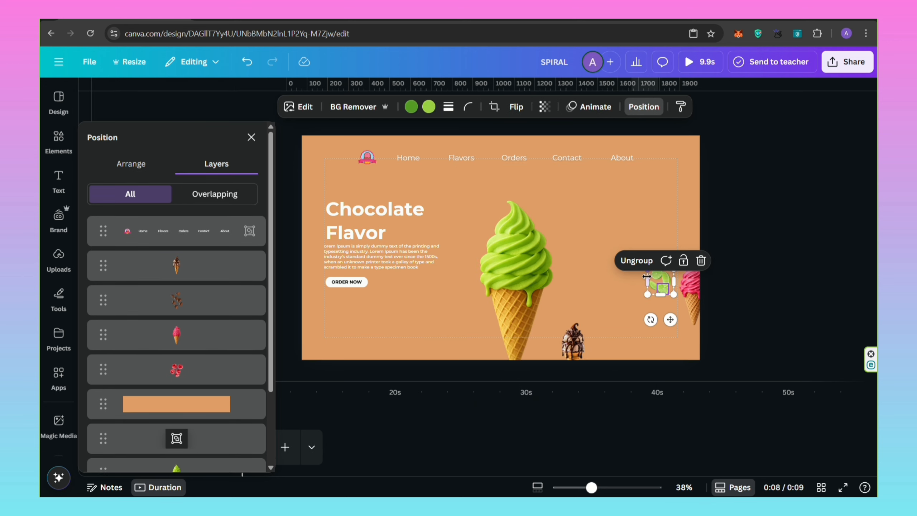
pyautogui.moveTo(647, 295); pyautogui.dragTo(598, 342)
pyautogui.moveTo(643, 319); pyautogui.dragTo(518, 231)
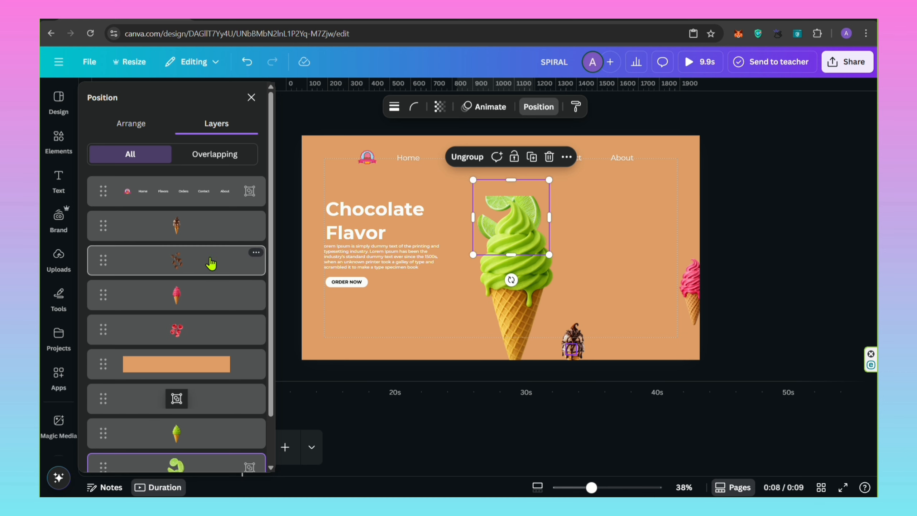
# Reorder the layers so the header rectangle and the text group sit beneath the lime cone and lime slices.
pyautogui.scroll(-2, 202, 296)
pyautogui.click(188, 331)
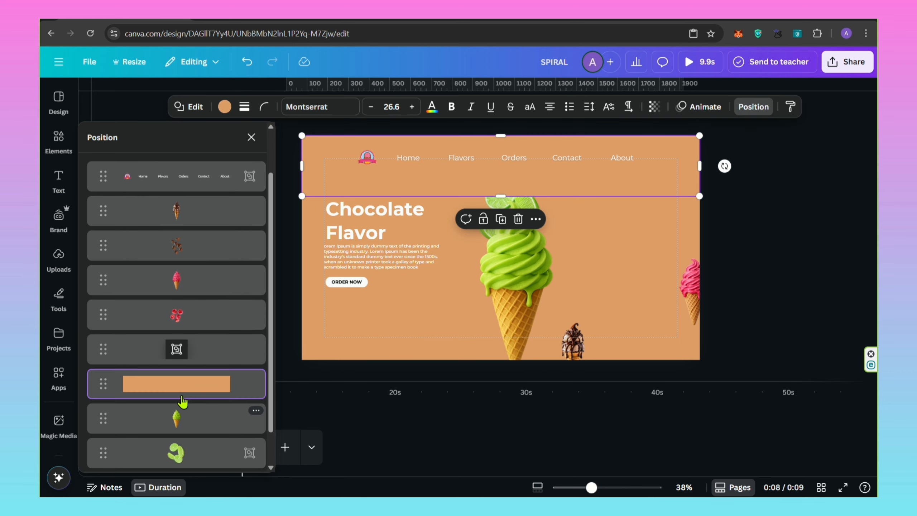
pyautogui.moveTo(183, 401); pyautogui.dragTo(191, 431)
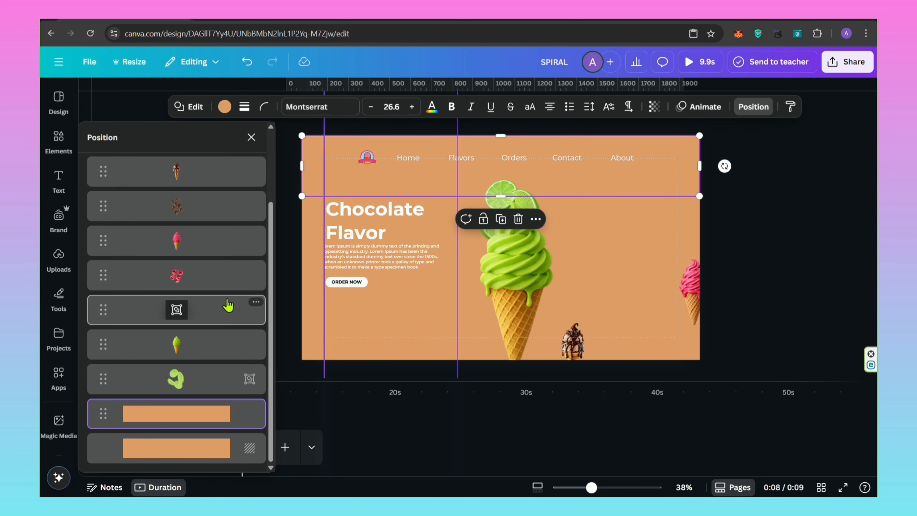
pyautogui.moveTo(216, 310); pyautogui.dragTo(215, 410)
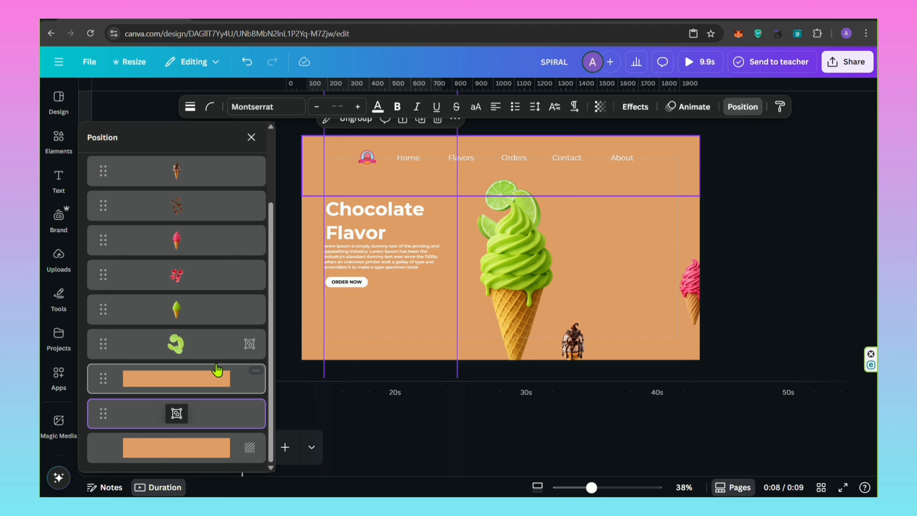
pyautogui.click(251, 137)
# Shift the text column up until the Lime Flavor block sits beside the hero cone.
pyautogui.moveTo(362, 337); pyautogui.dragTo(379, 192)
pyautogui.moveTo(394, 262); pyautogui.dragTo(400, 224)
pyautogui.click(634, 208)
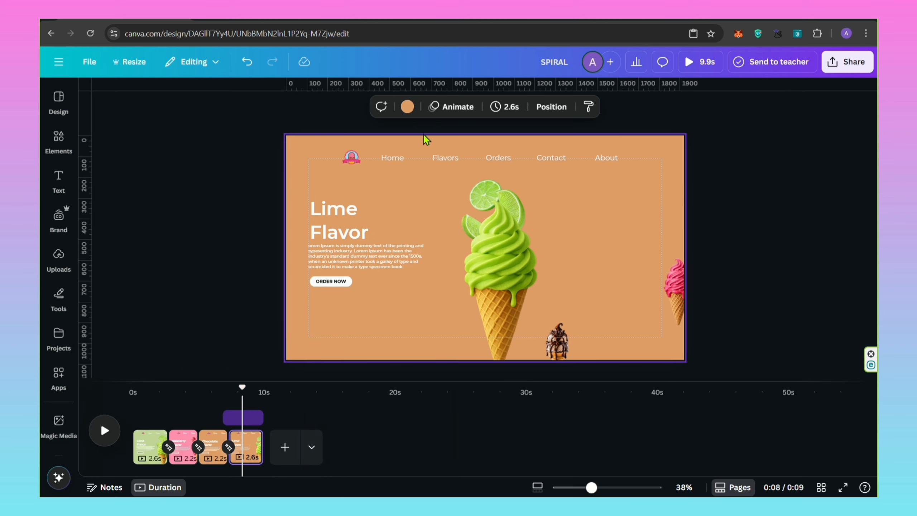
# Set the page background and the header band to the light green document colour.
pyautogui.click(408, 106)
pyautogui.click(187, 219)
pyautogui.click(318, 168)
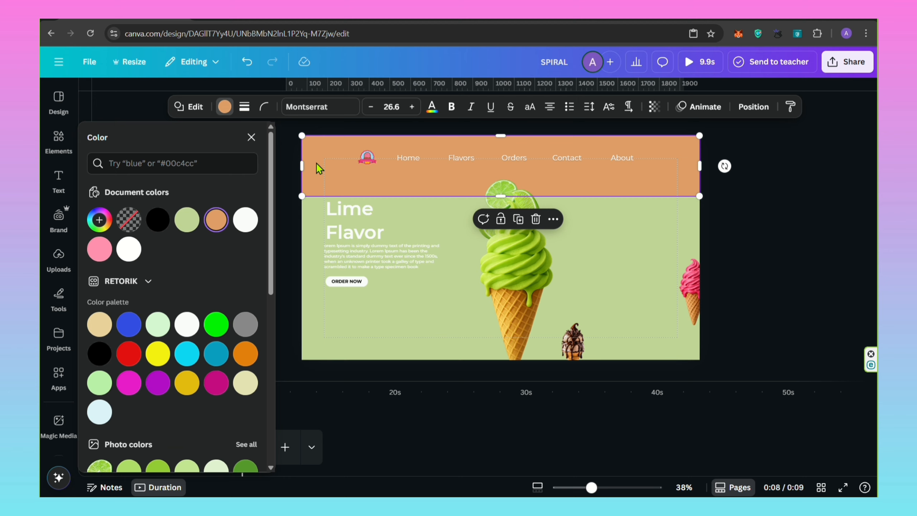
pyautogui.click(192, 219)
pyautogui.click(251, 137)
# Move the small chocolate cone to the page's right edge and place the small raspberry cone just left of it.
pyautogui.click(554, 334)
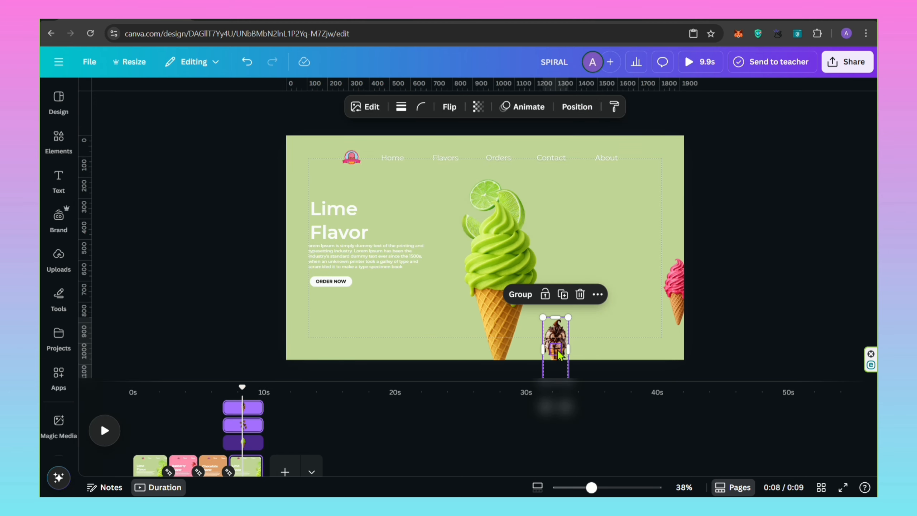
pyautogui.moveTo(559, 354); pyautogui.dragTo(656, 255)
pyautogui.click(656, 306)
pyautogui.click(674, 304)
pyautogui.click(646, 354)
pyautogui.click(638, 305)
pyautogui.click(671, 306)
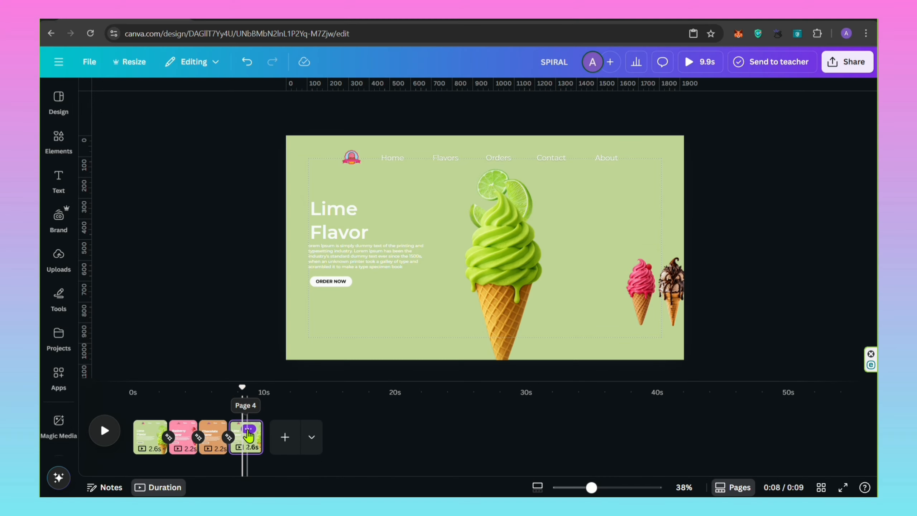
# Duplicate the lime page and move the small raspberry and chocolate cones left on the copy.
pyautogui.click(248, 428)
pyautogui.click(276, 203)
pyautogui.moveTo(684, 317); pyautogui.dragTo(653, 310)
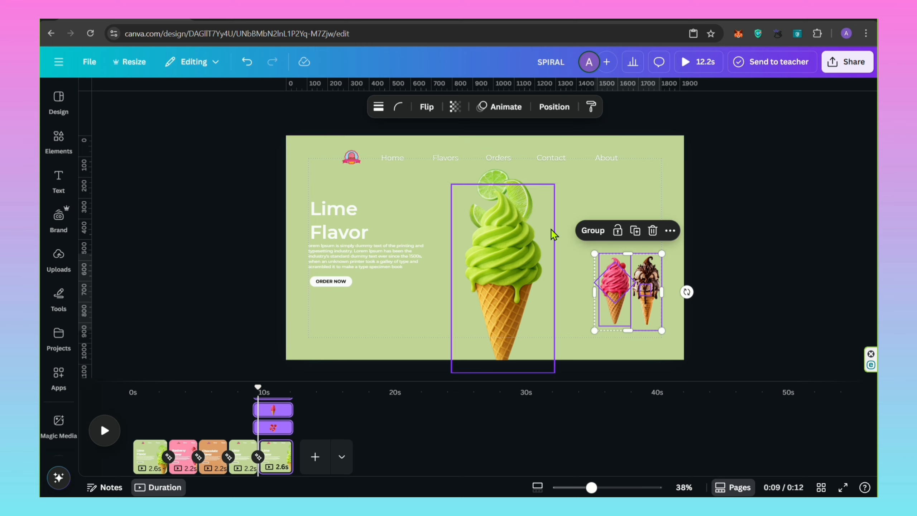
# Shrink the lime cone and its slices to match the small cones, and move both to the page's right edge.
pyautogui.click(523, 231)
pyautogui.moveTo(503, 269)
pyautogui.mouseDown()
pyautogui.moveTo(510, 171)
pyautogui.moveTo(498, 210)
pyautogui.moveTo(501, 279)
pyautogui.mouseUp()
pyautogui.click(512, 226)
pyautogui.moveTo(554, 184); pyautogui.dragTo(507, 270)
pyautogui.moveTo(497, 287); pyautogui.dragTo(587, 262)
pyautogui.moveTo(542, 348); pyautogui.dragTo(554, 326)
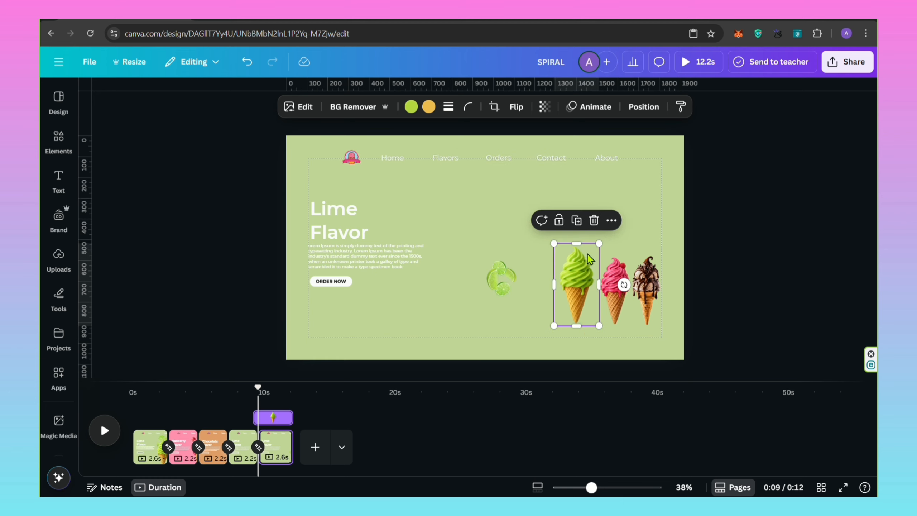
pyautogui.moveTo(599, 244); pyautogui.dragTo(665, 280)
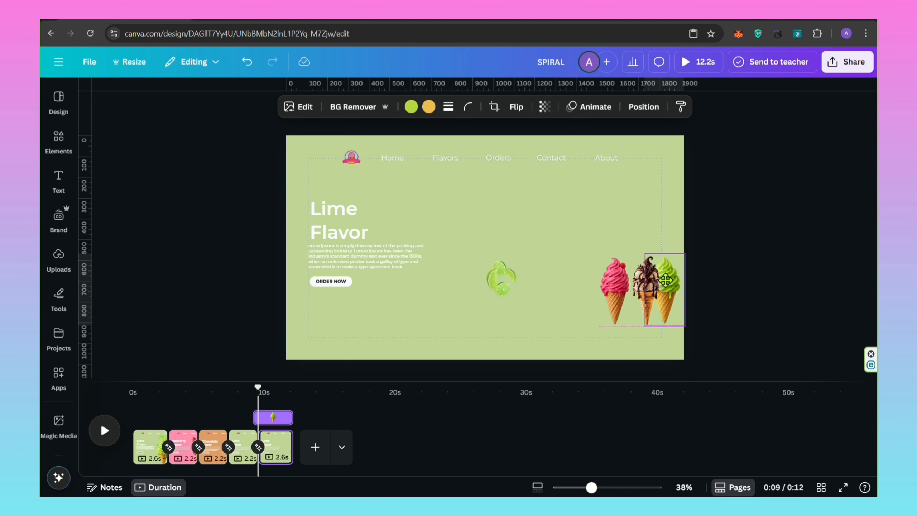
pyautogui.click(501, 280)
pyautogui.moveTo(501, 280); pyautogui.dragTo(677, 291)
pyautogui.click(704, 302)
# Enlarge the raspberry cone to hero size and place it at the centre of the page.
pyautogui.click(615, 289)
pyautogui.moveTo(598, 254); pyautogui.dragTo(453, 191)
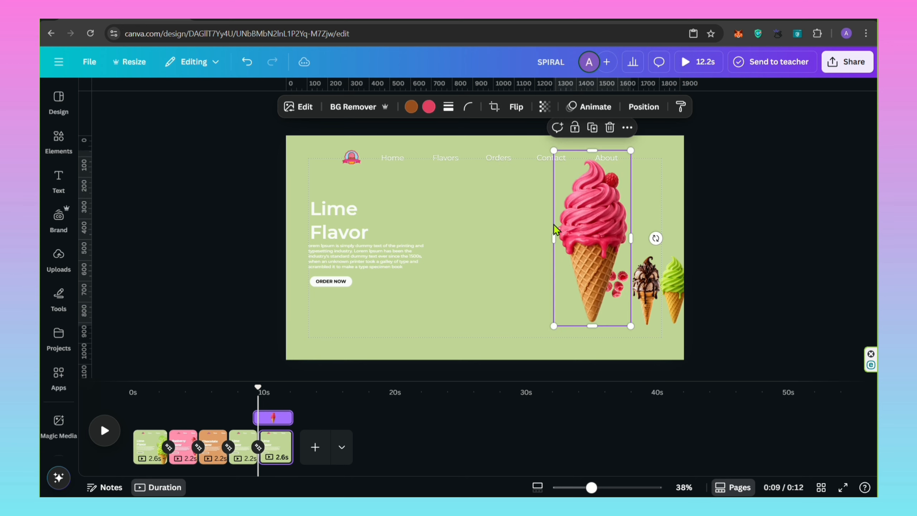
pyautogui.moveTo(555, 229); pyautogui.dragTo(501, 271)
pyautogui.moveTo(546, 189); pyautogui.dragTo(560, 155)
pyautogui.moveTo(535, 221); pyautogui.dragTo(512, 230)
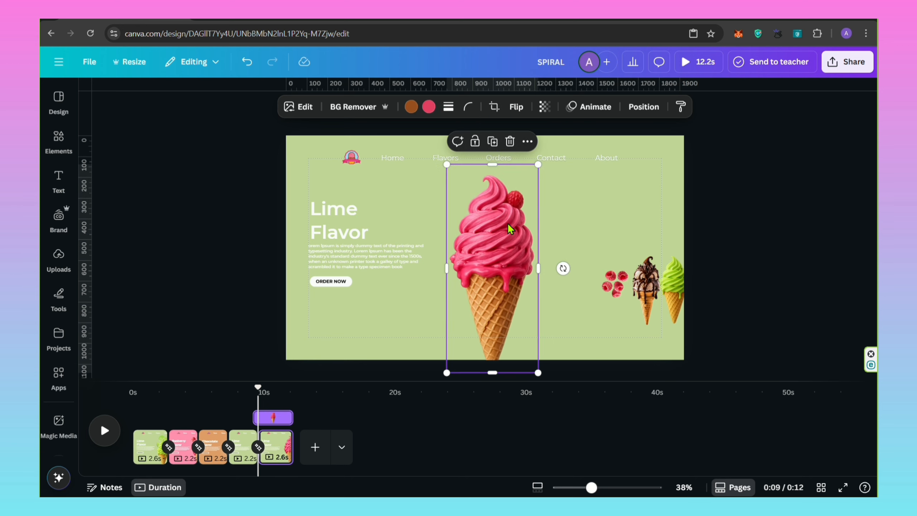
# Enlarge the raspberries and place them behind the tip of the raspberry cone, lowering the cone slightly.
pyautogui.click(614, 283)
pyautogui.moveTo(649, 304); pyautogui.dragTo(569, 219)
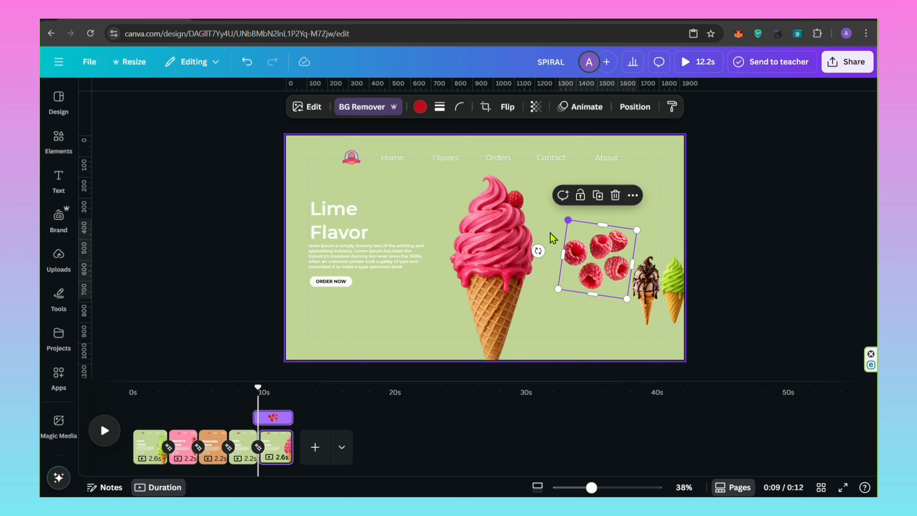
pyautogui.moveTo(599, 266); pyautogui.dragTo(498, 224)
pyautogui.moveTo(493, 290); pyautogui.dragTo(494, 303)
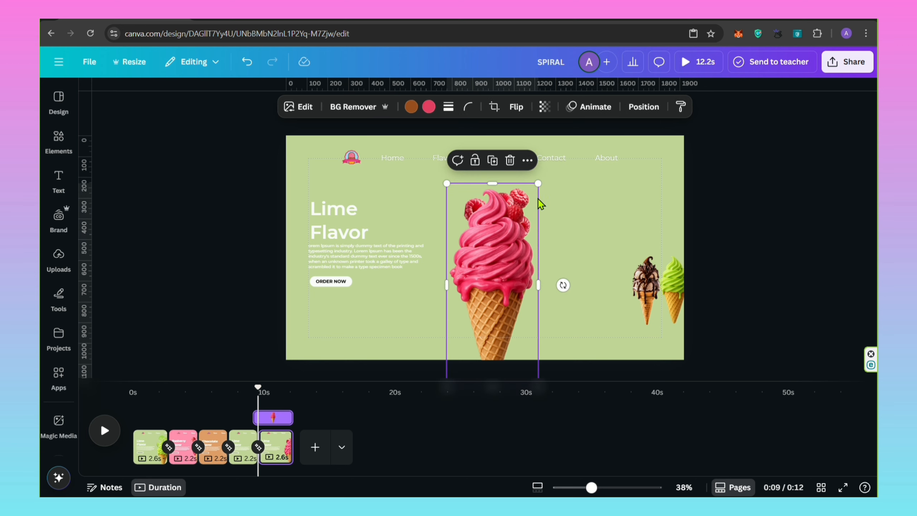
# Raise the raspberries above the cone's tip, nudge the cone up, and rotate the raspberries to spread around the tip.
pyautogui.click(554, 198)
pyautogui.click(519, 214)
pyautogui.moveTo(518, 213); pyautogui.dragTo(507, 192)
pyautogui.moveTo(508, 249)
pyautogui.mouseDown()
pyautogui.moveTo(504, 267)
pyautogui.moveTo(509, 243)
pyautogui.mouseUp()
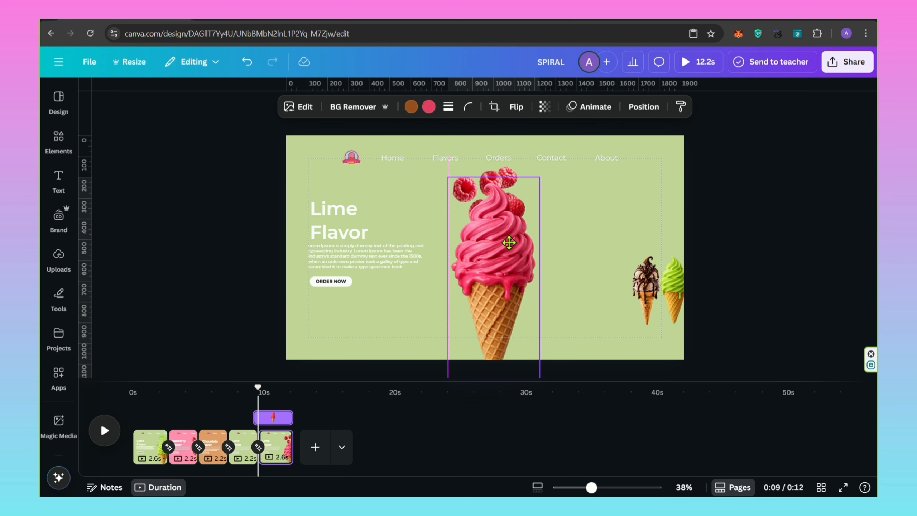
pyautogui.click(480, 177)
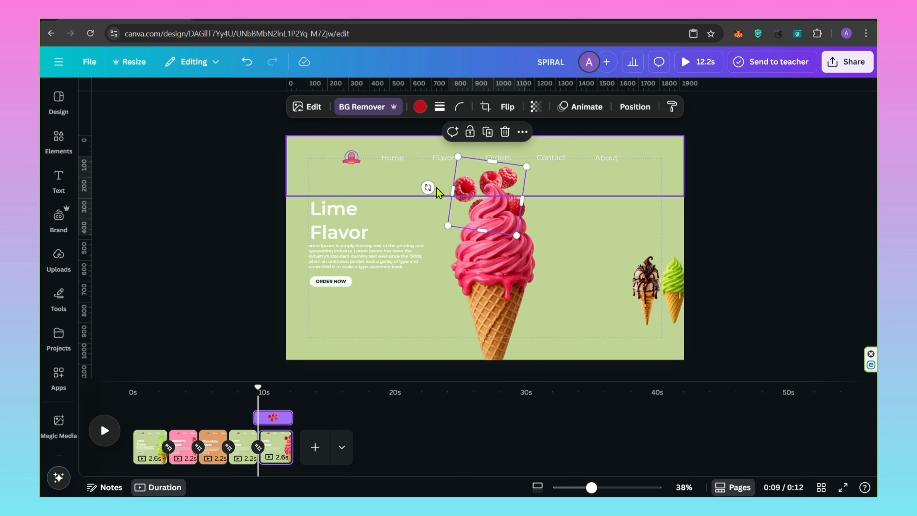
pyautogui.moveTo(429, 188); pyautogui.dragTo(543, 187)
# Set the page background and header band to the pink document colour, and shift the text column up to the Rasbery Flavor block.
pyautogui.click(426, 339)
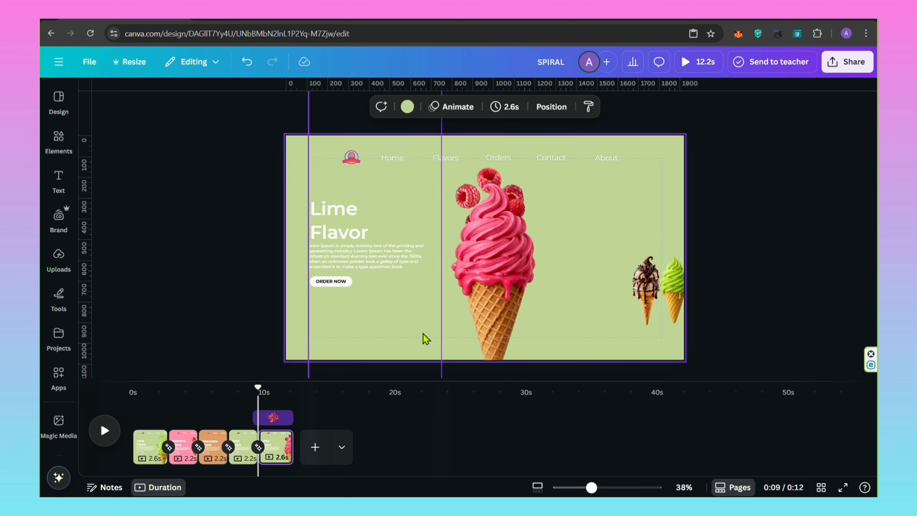
pyautogui.click(404, 113)
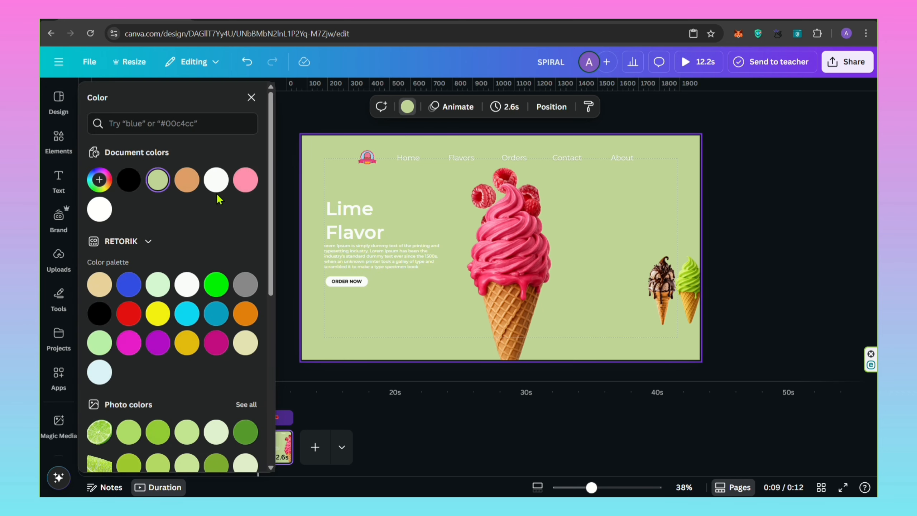
pyautogui.click(245, 182)
pyautogui.click(310, 161)
pyautogui.click(100, 249)
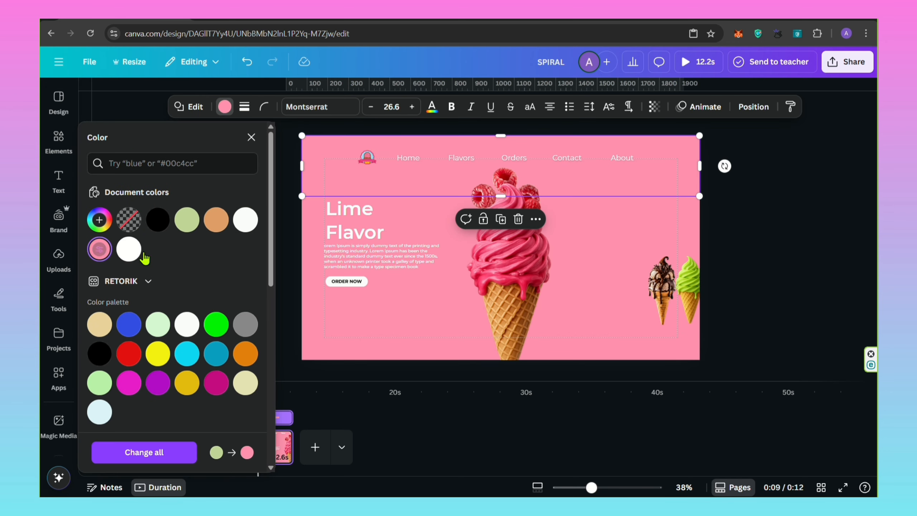
pyautogui.click(251, 137)
pyautogui.moveTo(352, 278); pyautogui.dragTo(410, 213)
pyautogui.click(252, 264)
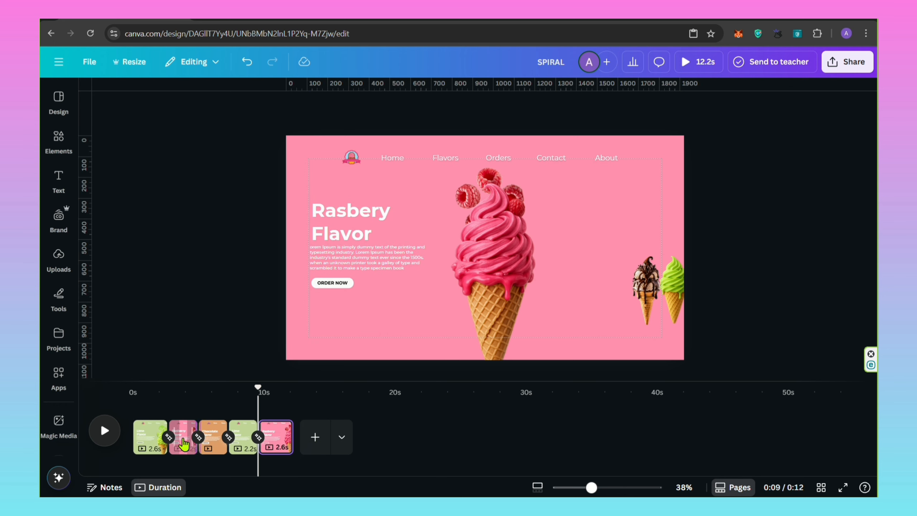
# Apply the Match & Move transition with a 0.5-second duration to all pages.
pyautogui.click(171, 440)
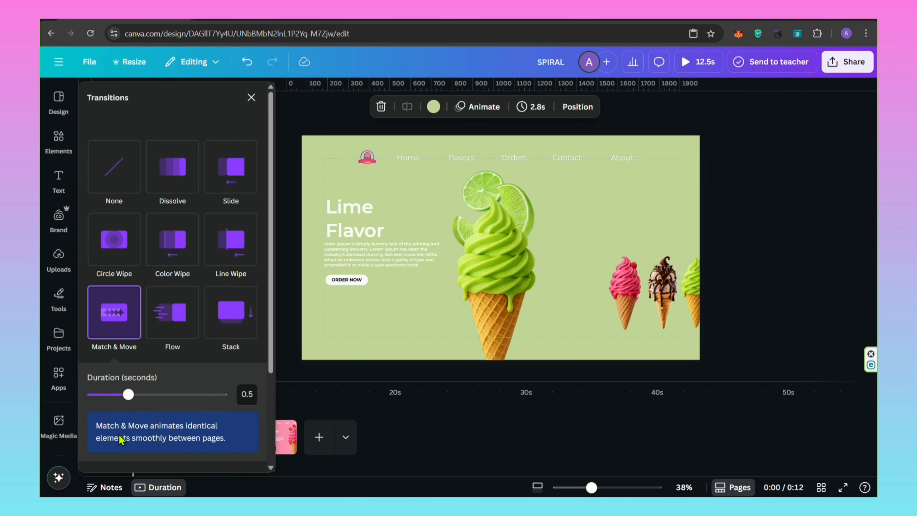
pyautogui.scroll(-1, 162, 406)
pyautogui.scroll(-3, 161, 406)
pyautogui.click(176, 452)
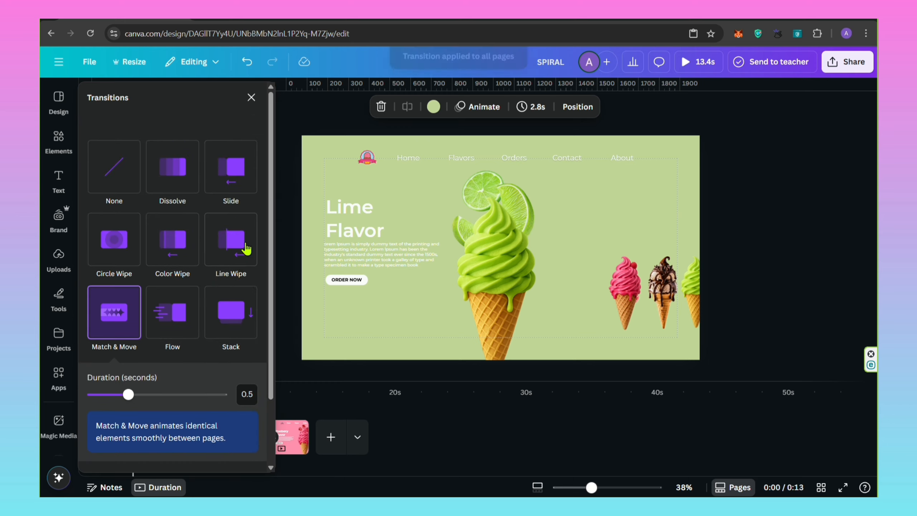
pyautogui.click(257, 103)
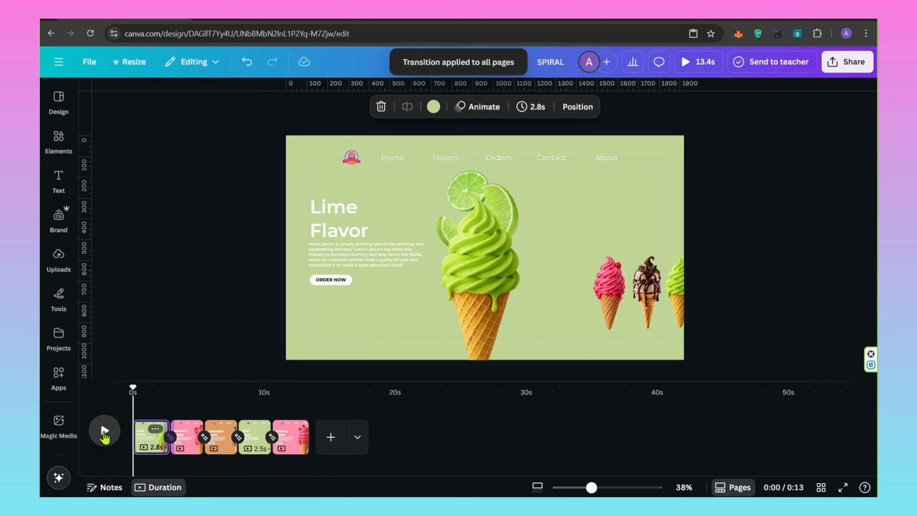